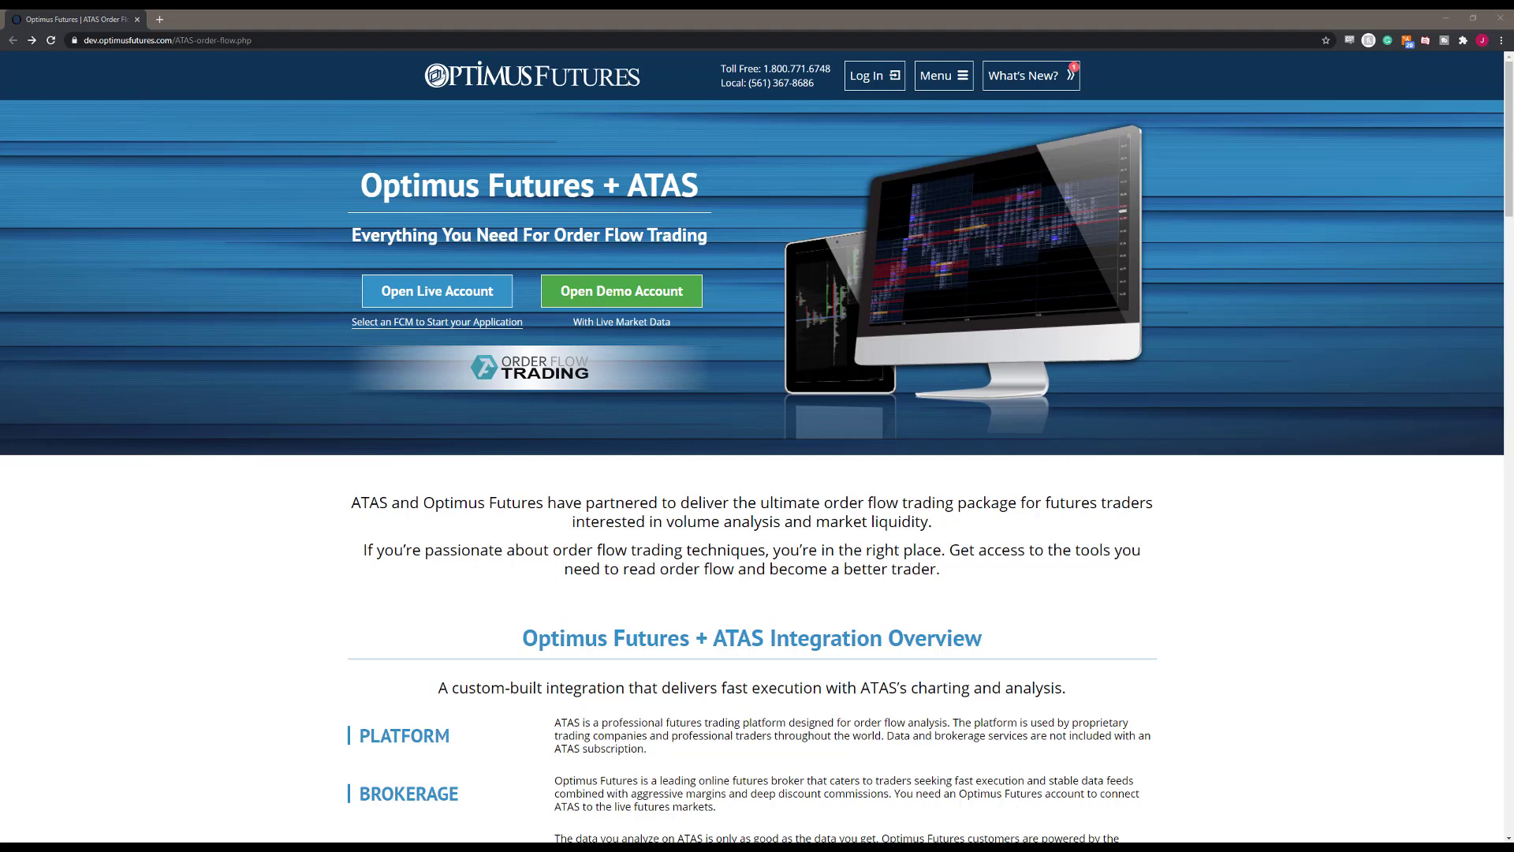
Step: Request a free Optimus Futures demo account through the Open Demo Account form
click(650, 297)
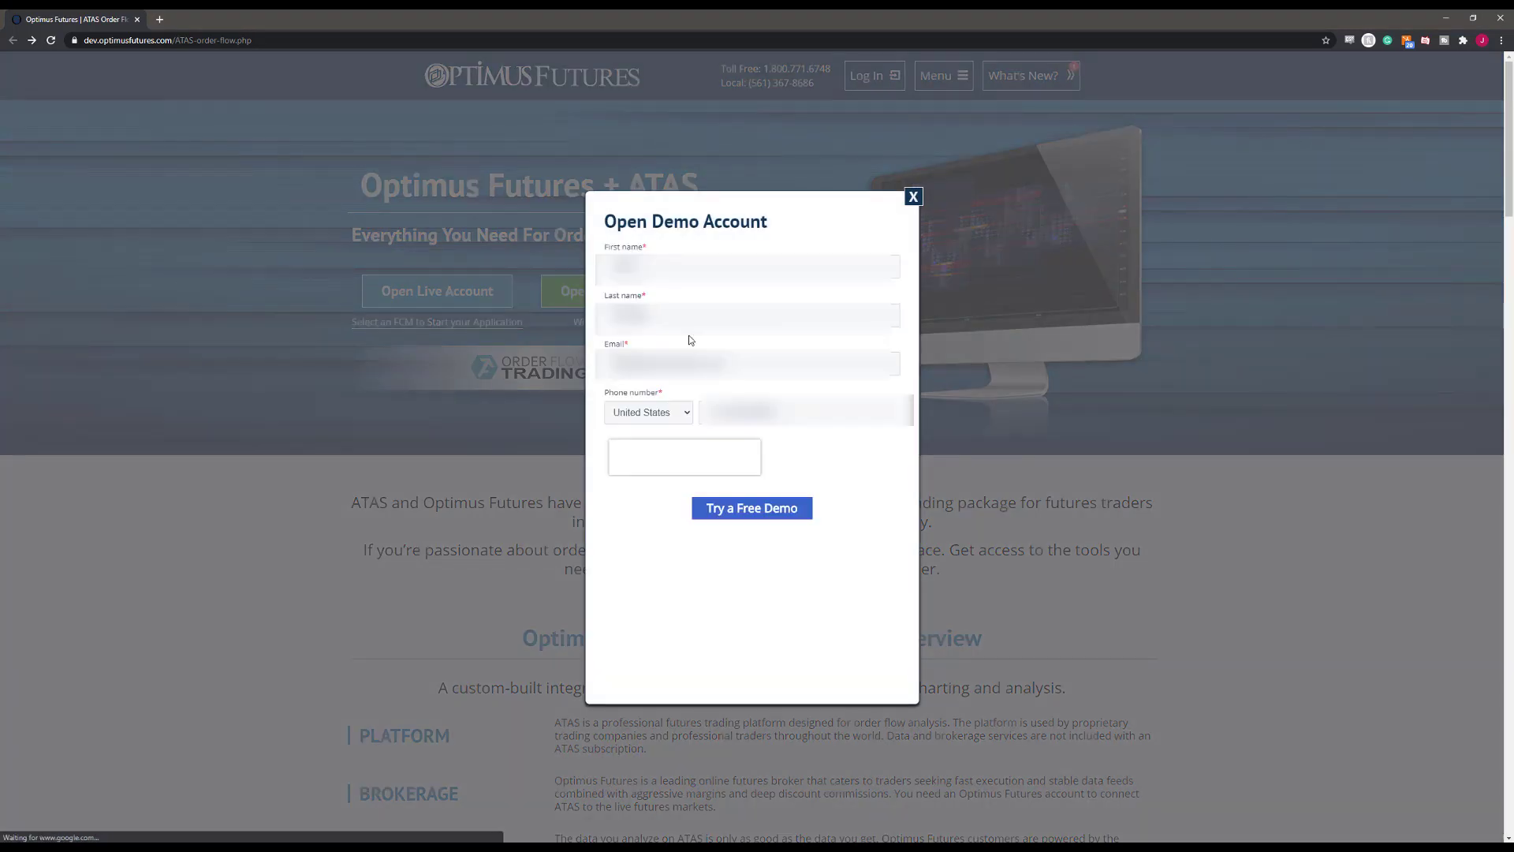
click(771, 516)
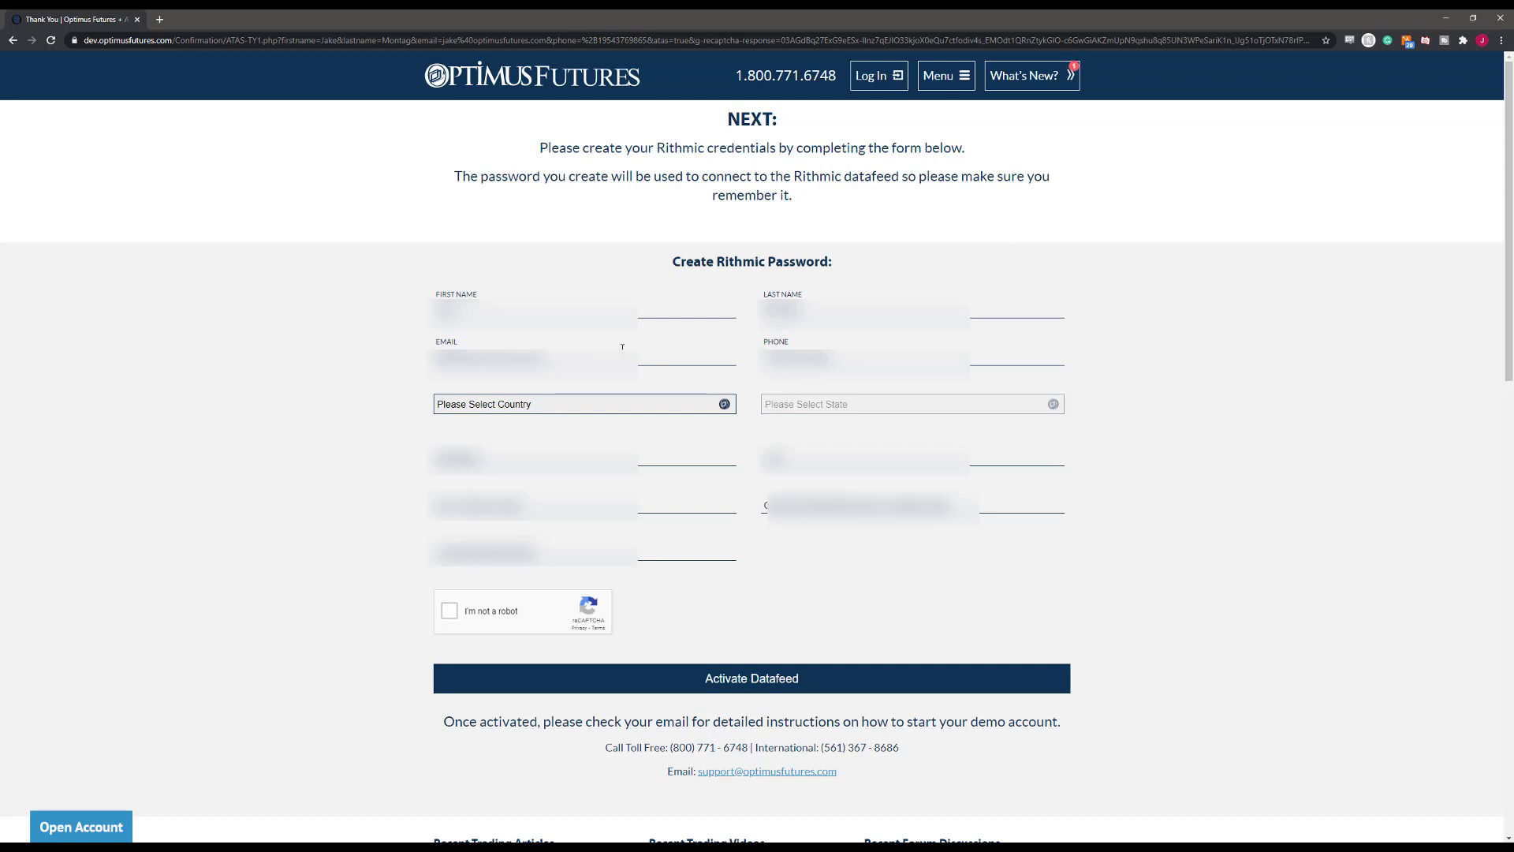
Step: Fill the Rithmic form's USA, Florida and address fields from a saved Chrome address
double_click(537, 359)
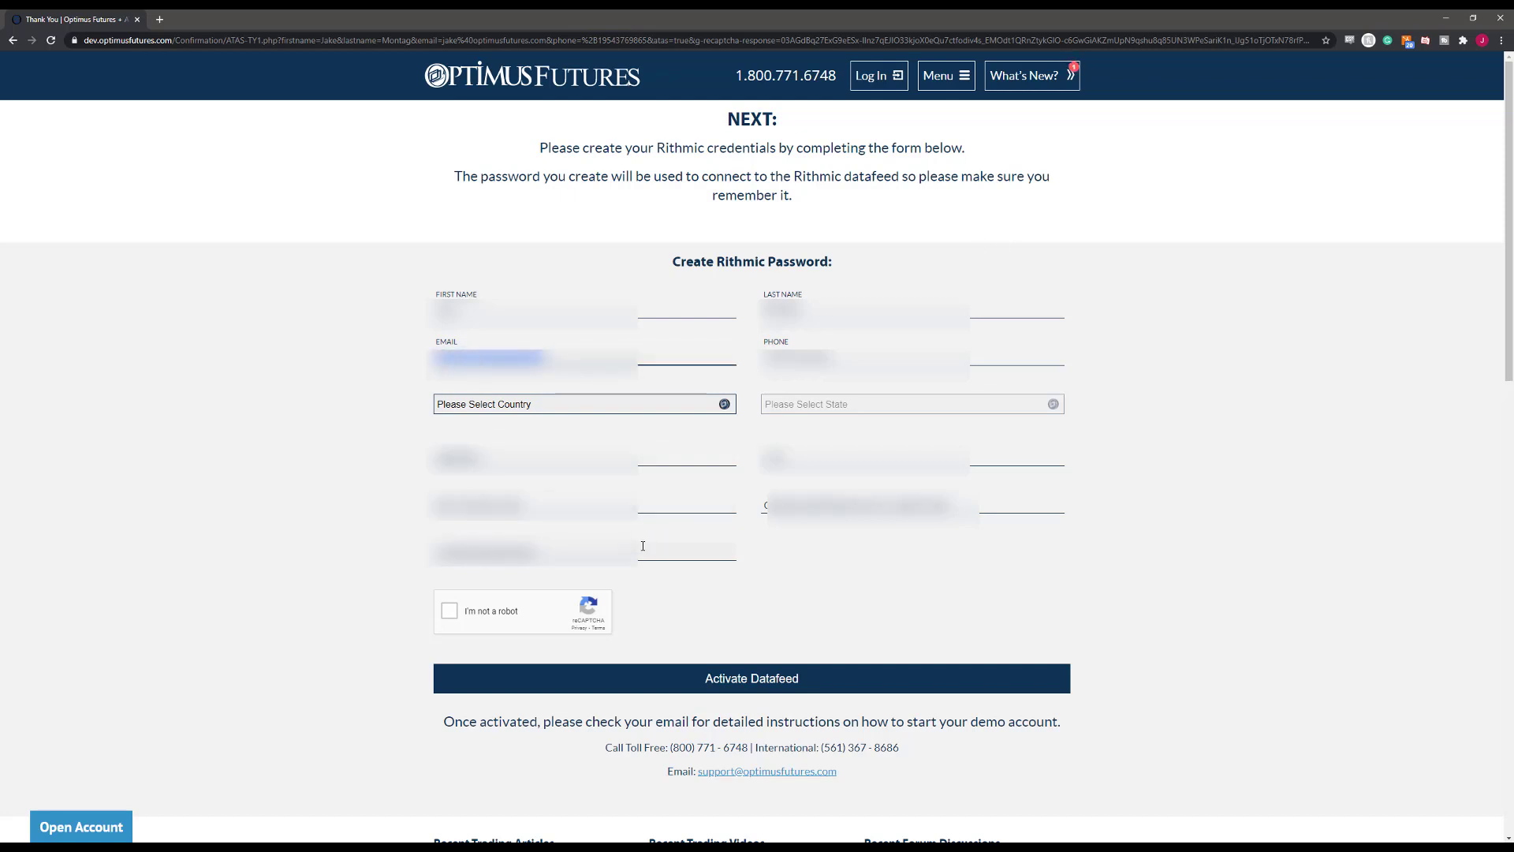
click(698, 543)
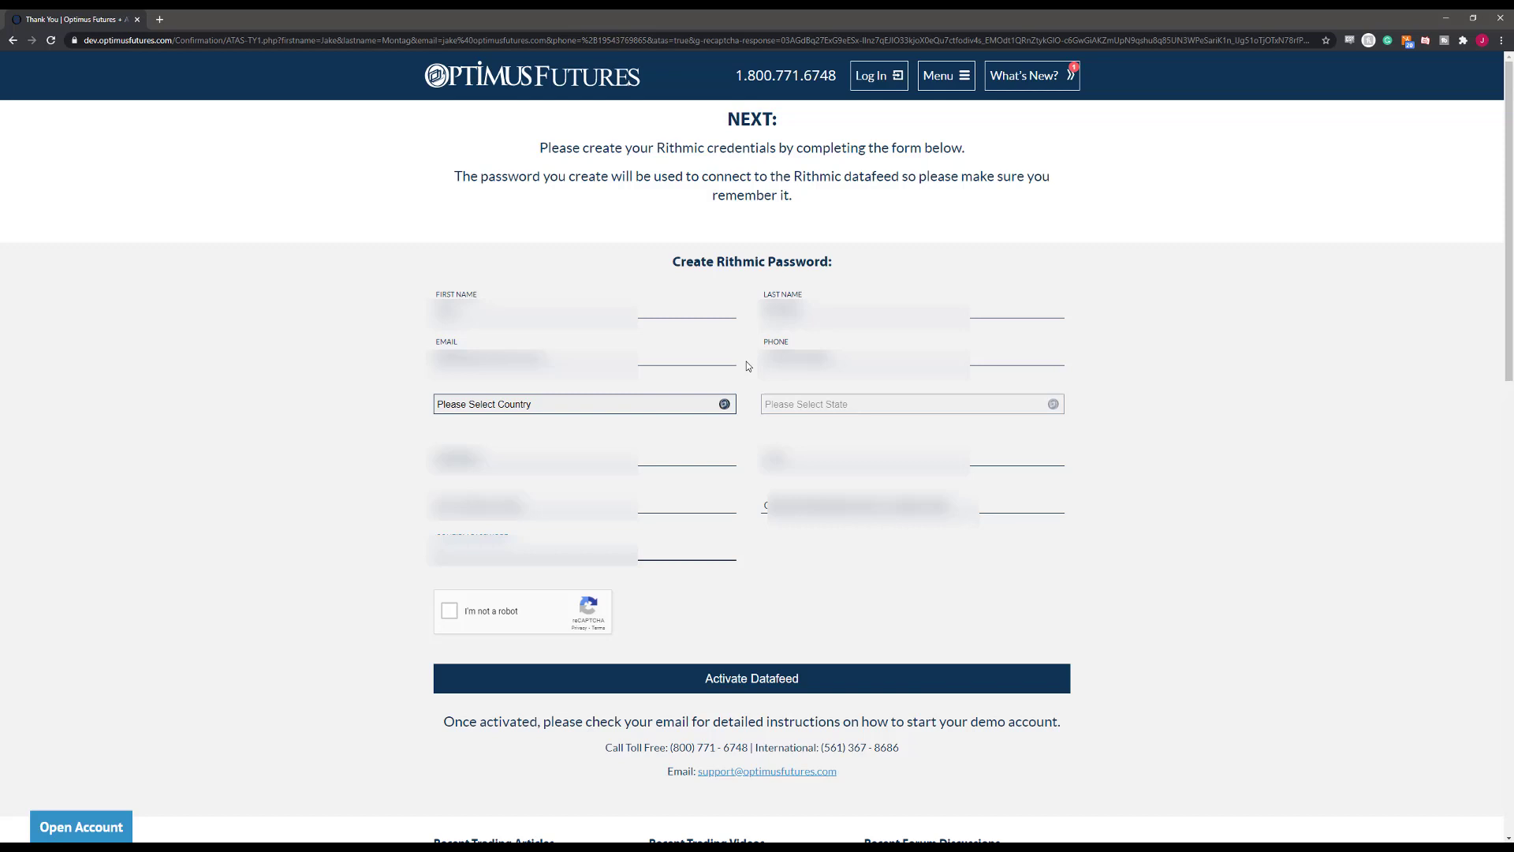
click(667, 458)
key(Down)
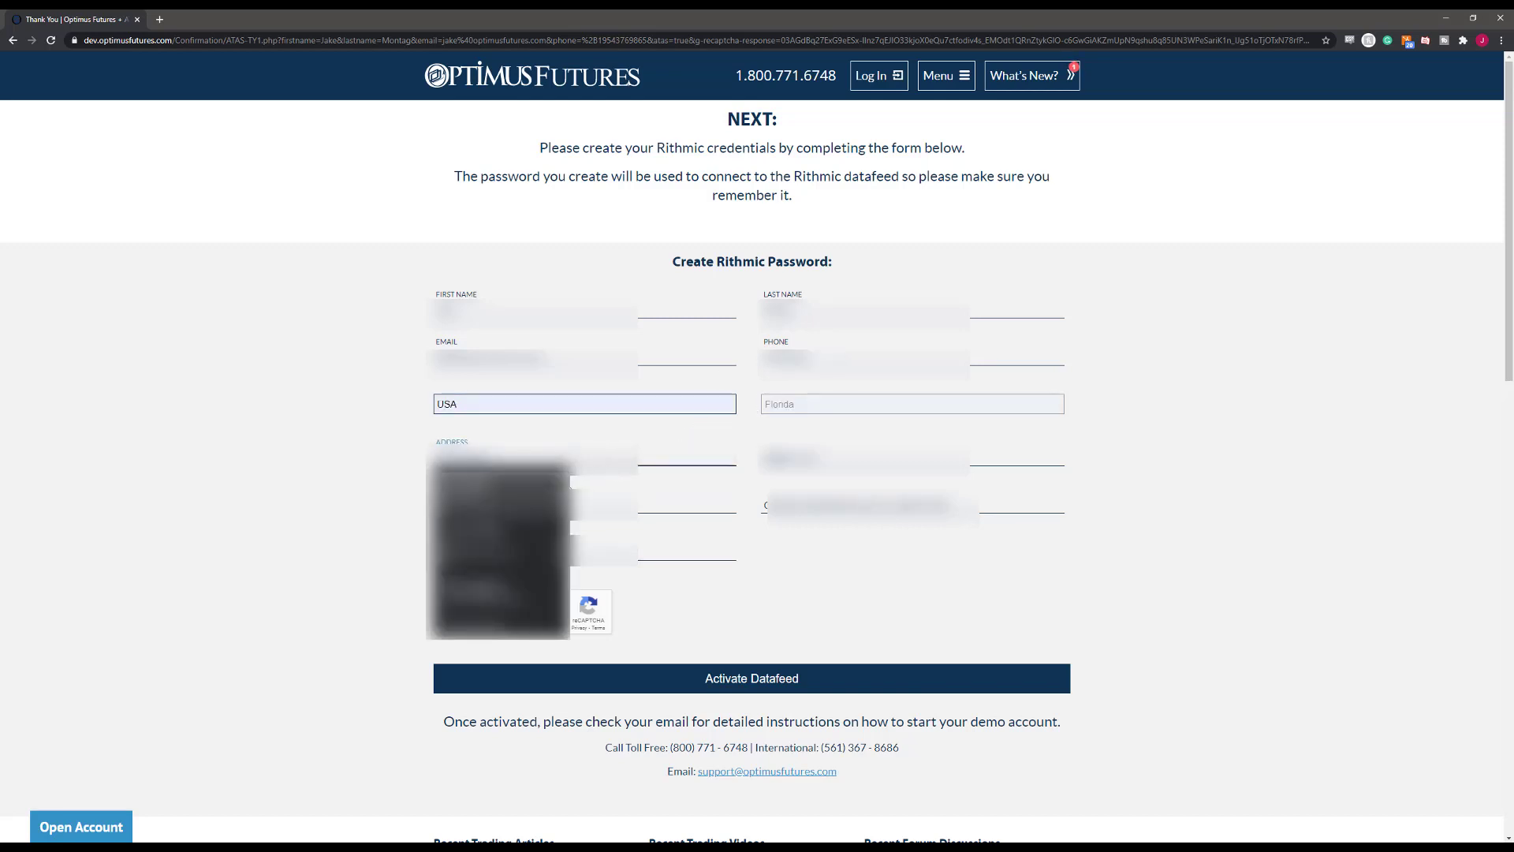
key(Return)
Step: Enter and confirm the new Rithmic password and tick the I'm not a robot box
click(789, 505)
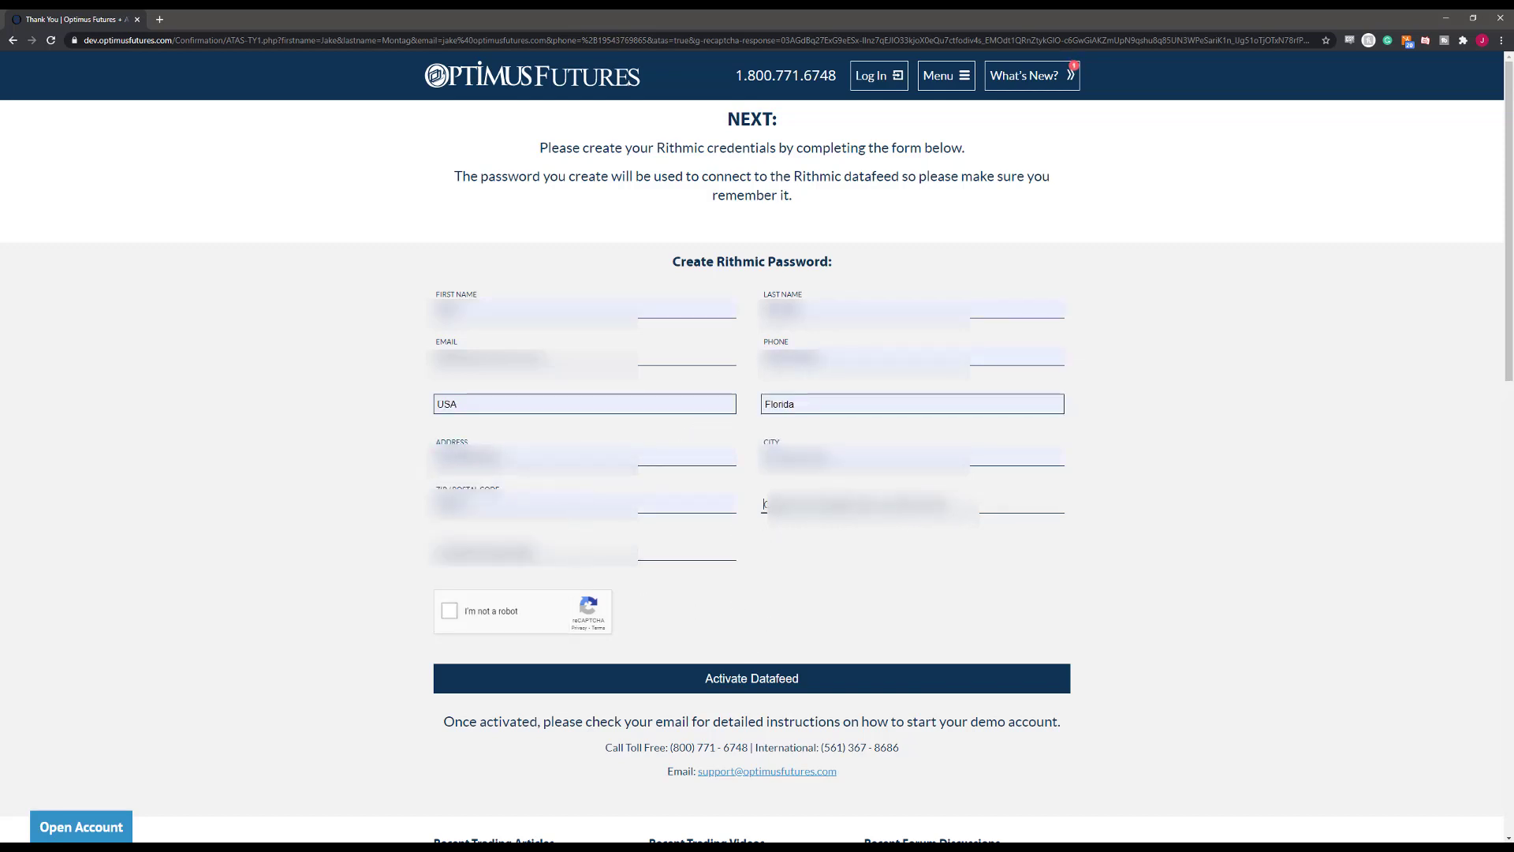
text(1)
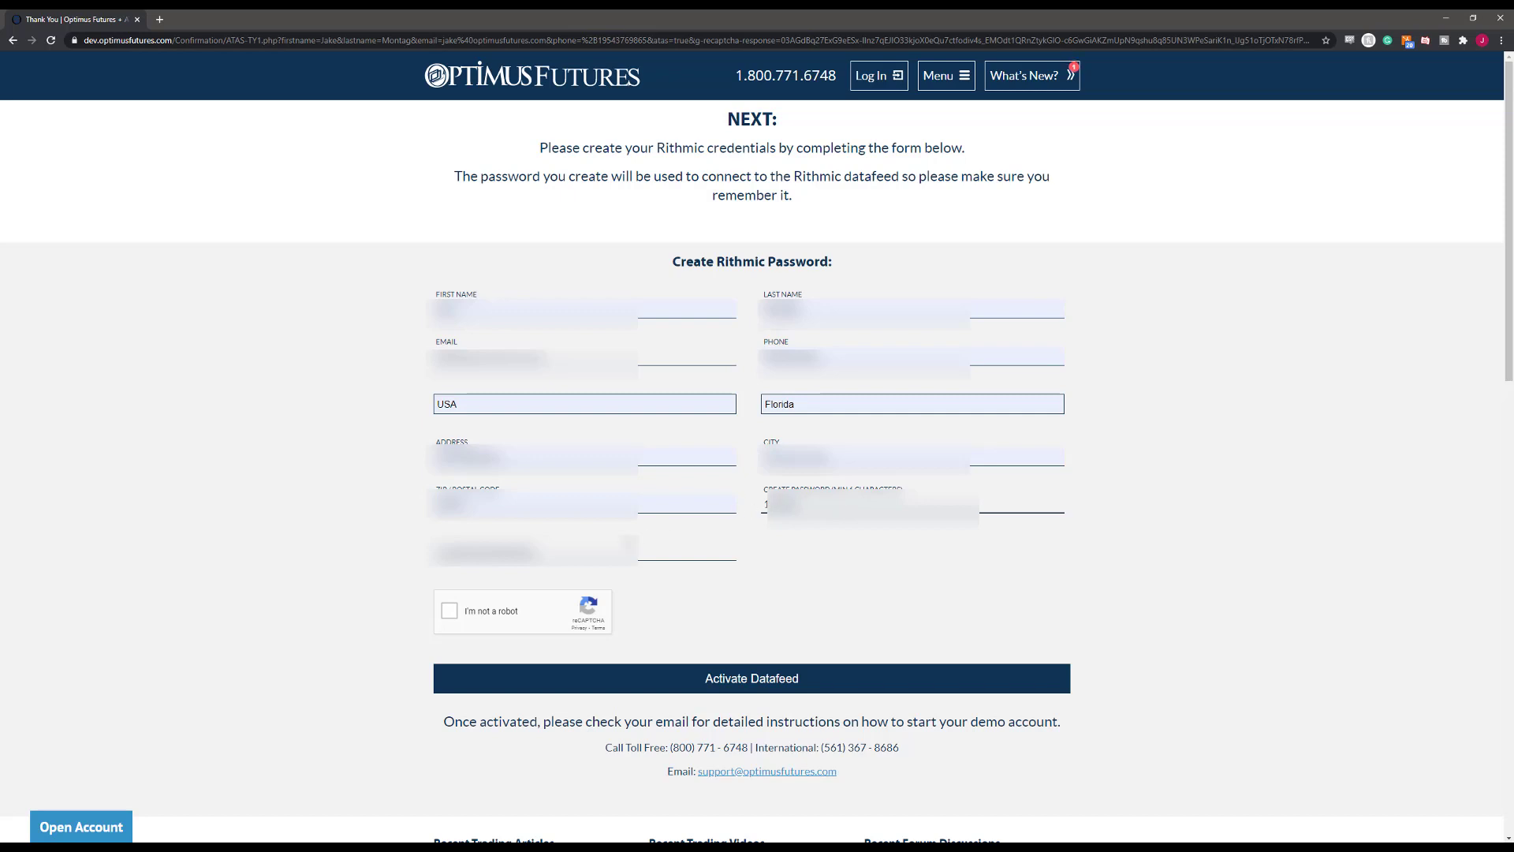
key(Tab)
text(1)
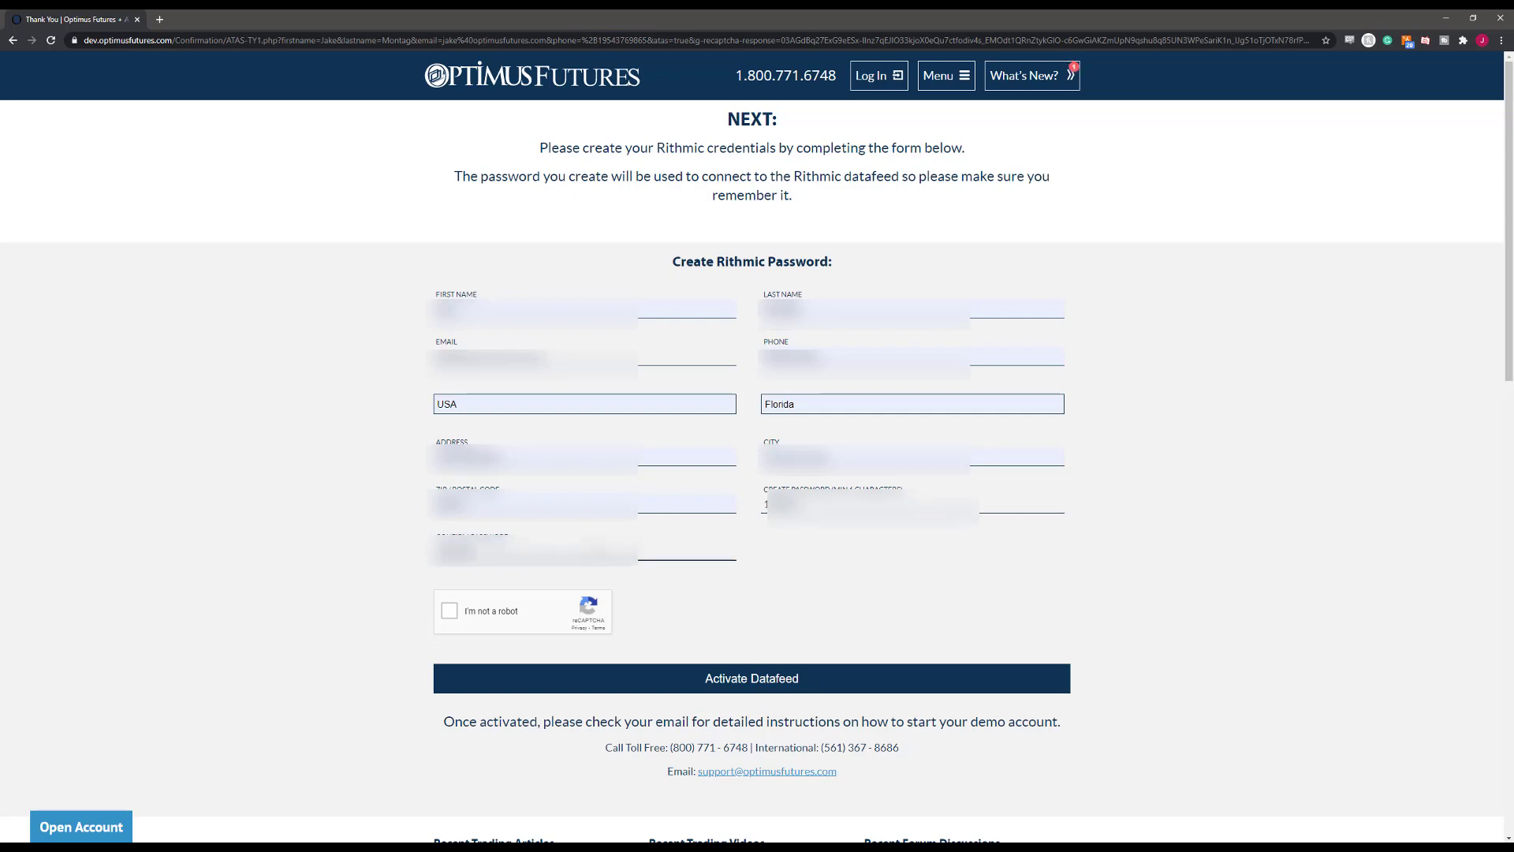
click(454, 613)
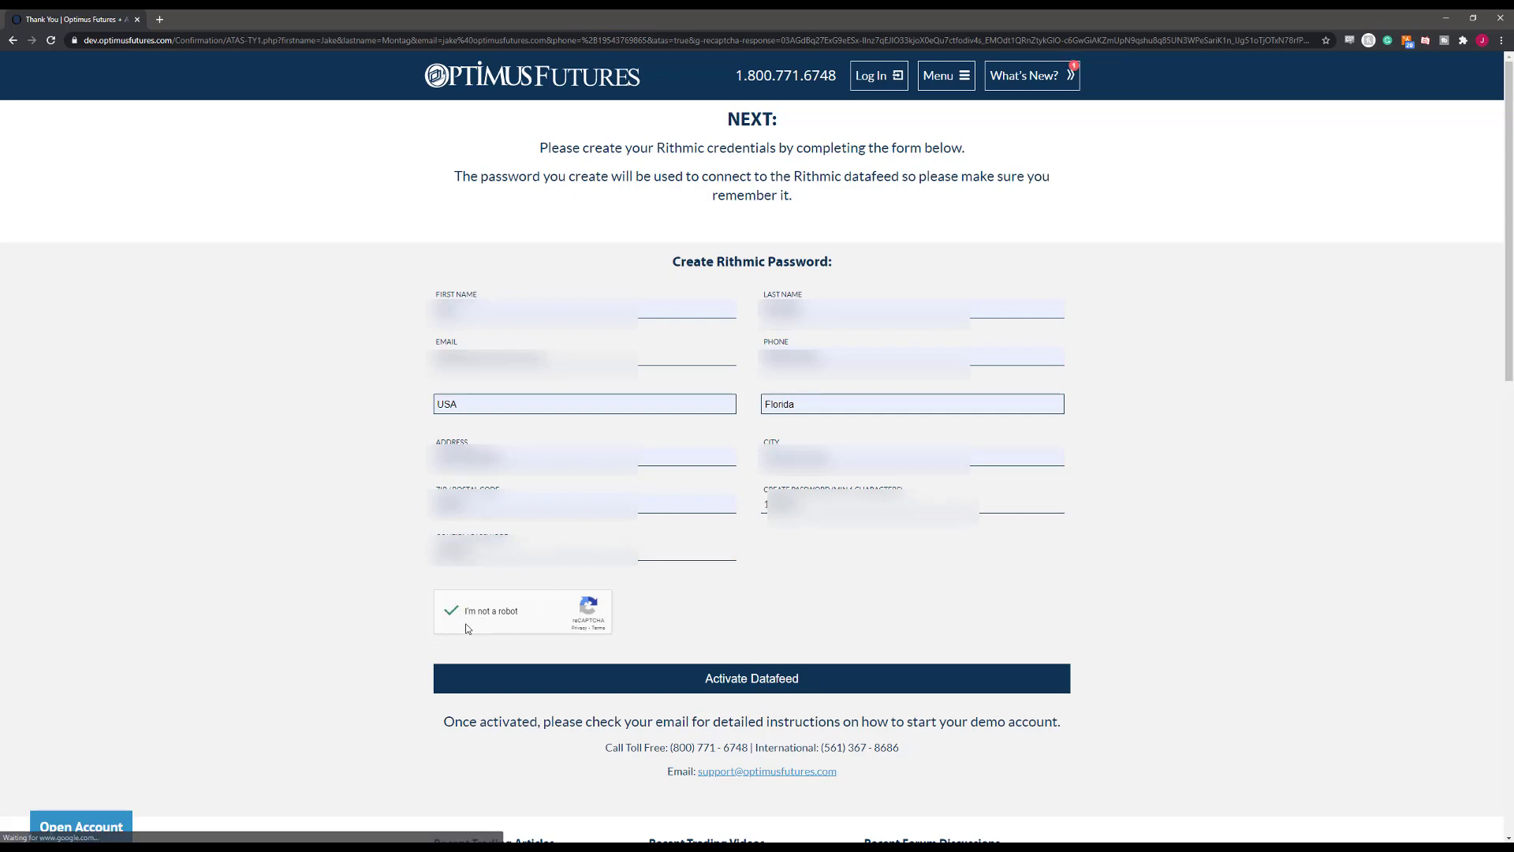
Step: Activate the datafeed, then follow the link in the Rithmic activation email brought into this window
click(757, 685)
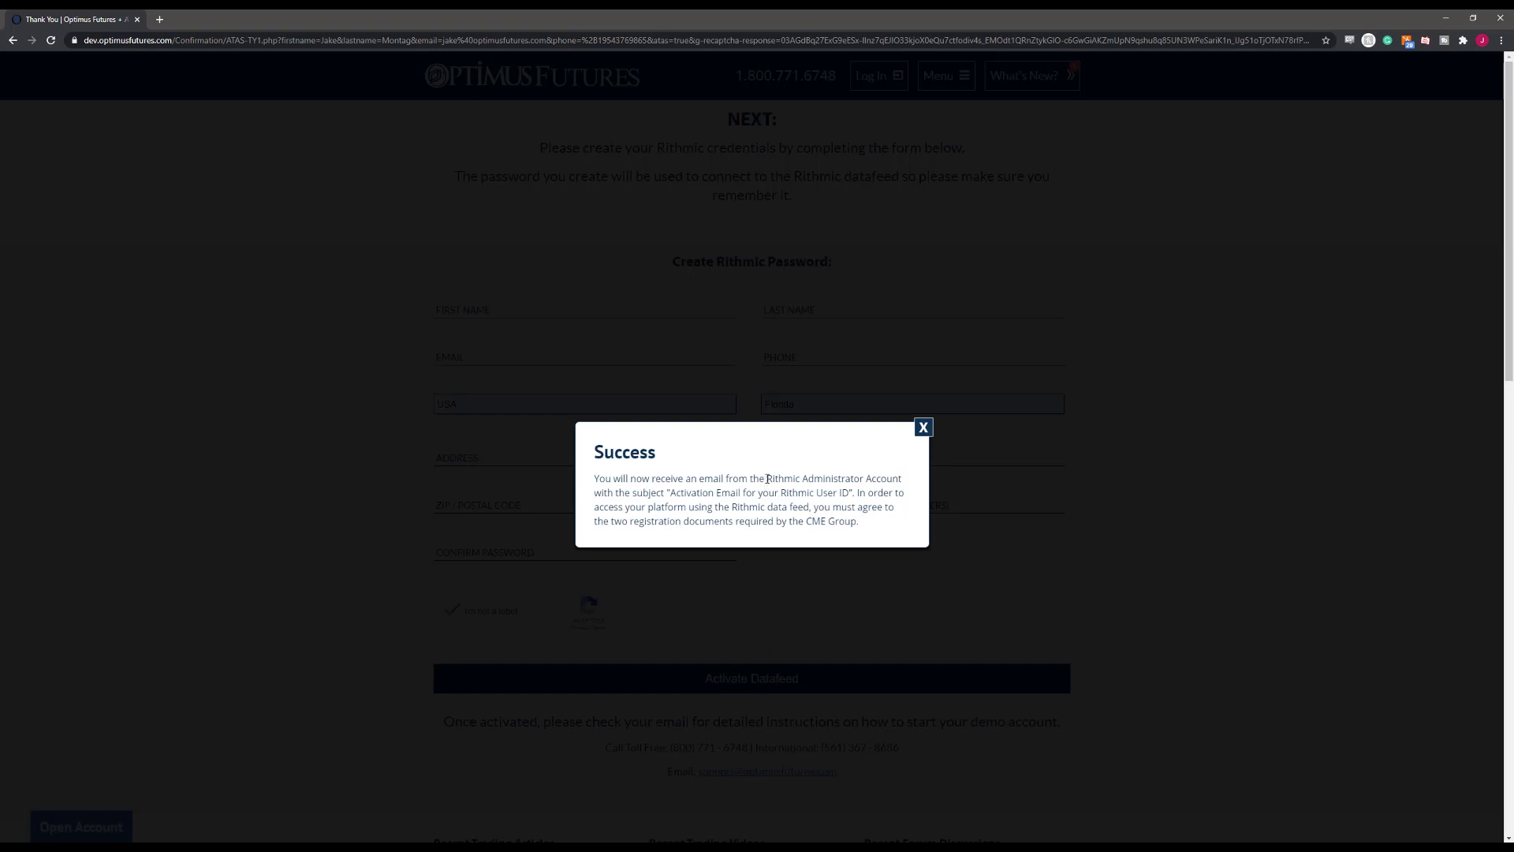
drag(767, 480, 819, 496)
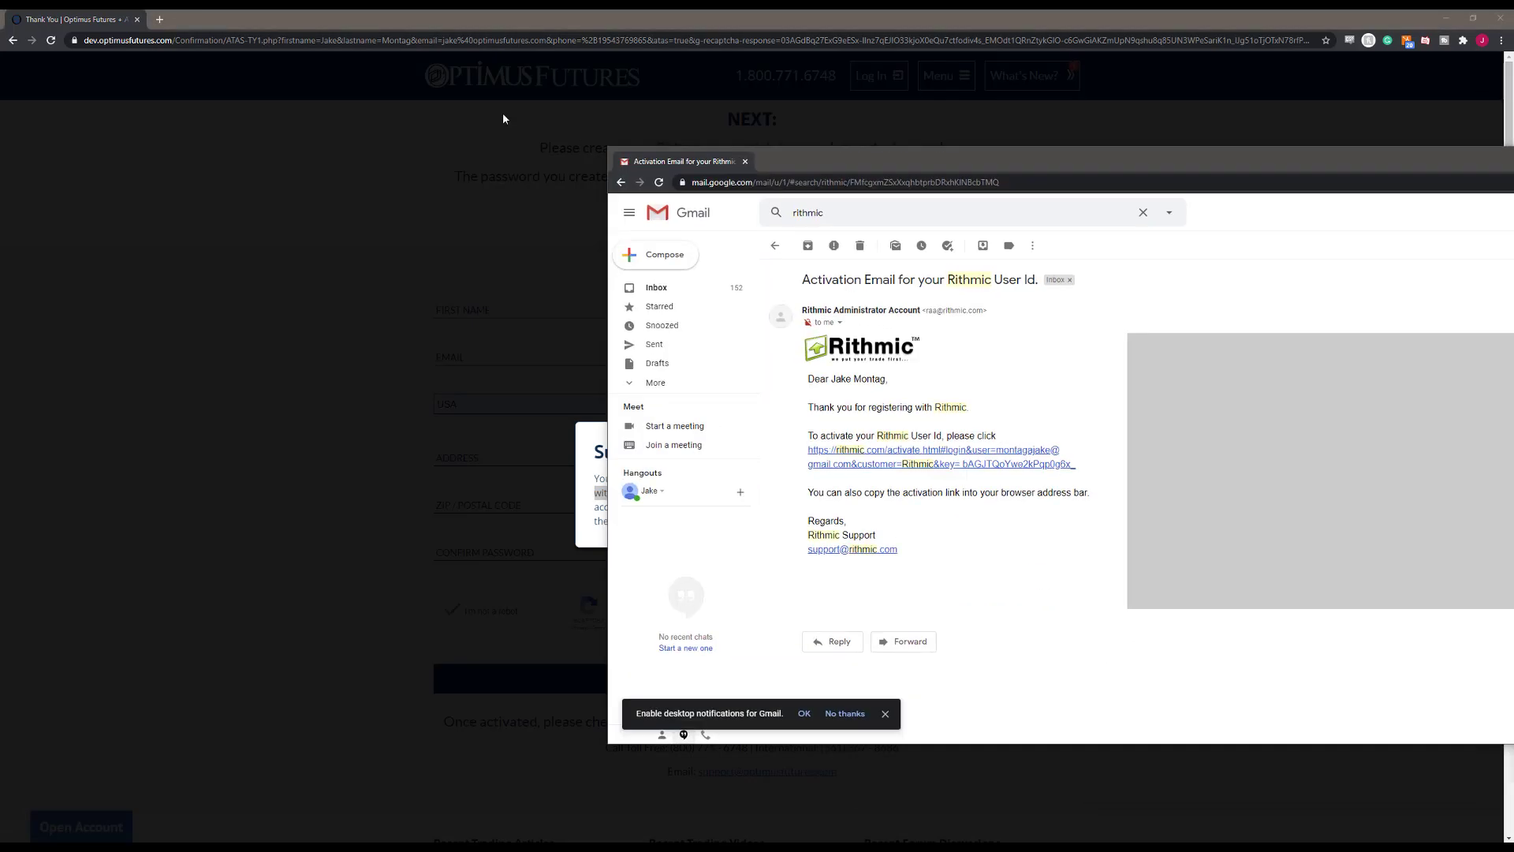
drag(507, 119, 217, 18)
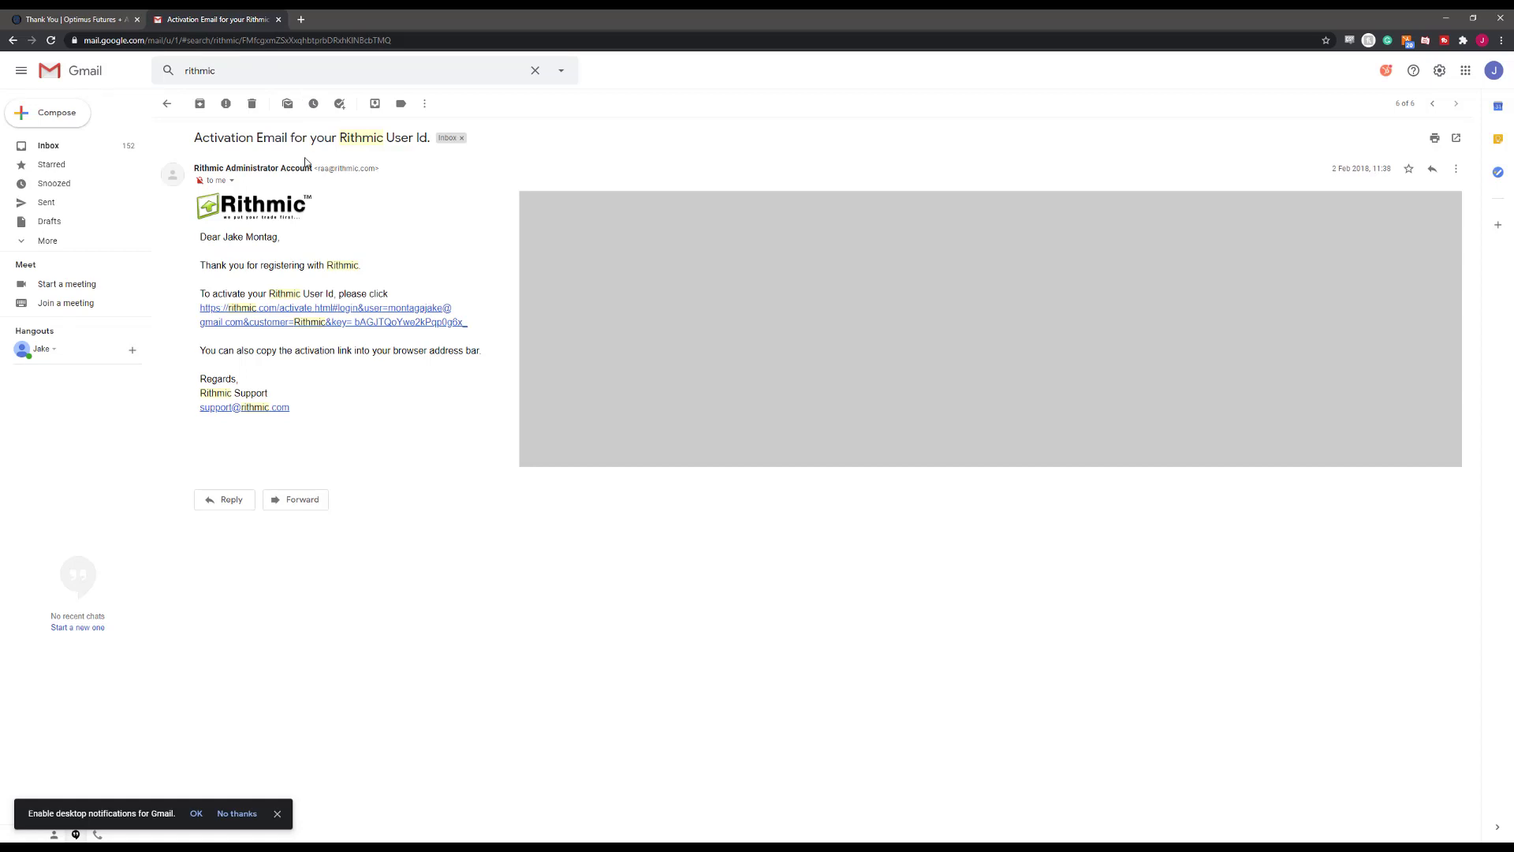
click(356, 311)
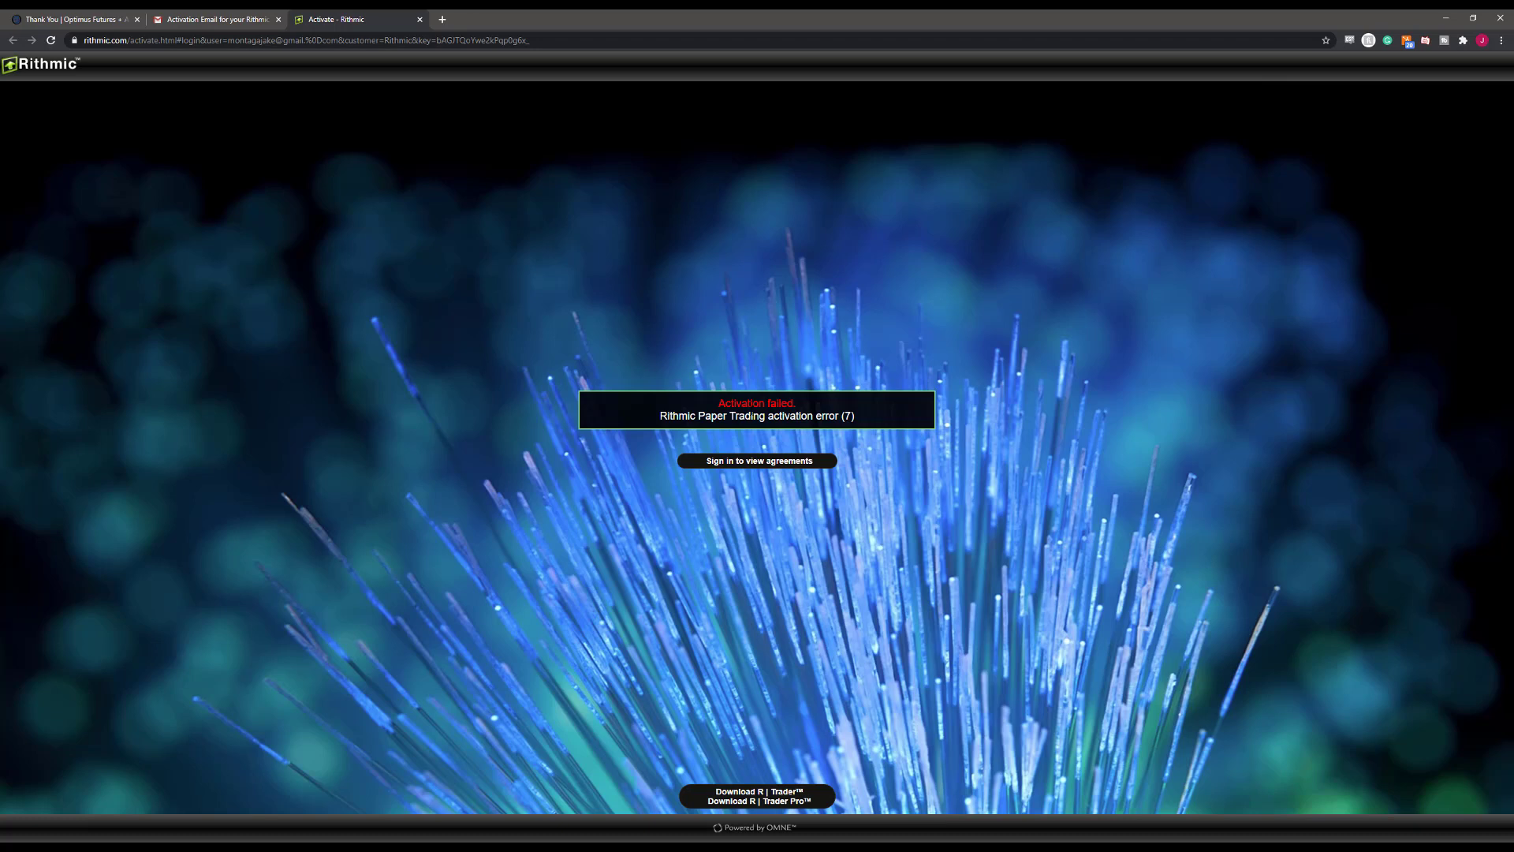
Step: Note the Paper Trading activation error (7) and go to the View Agreements sign-in page
drag(867, 420, 659, 409)
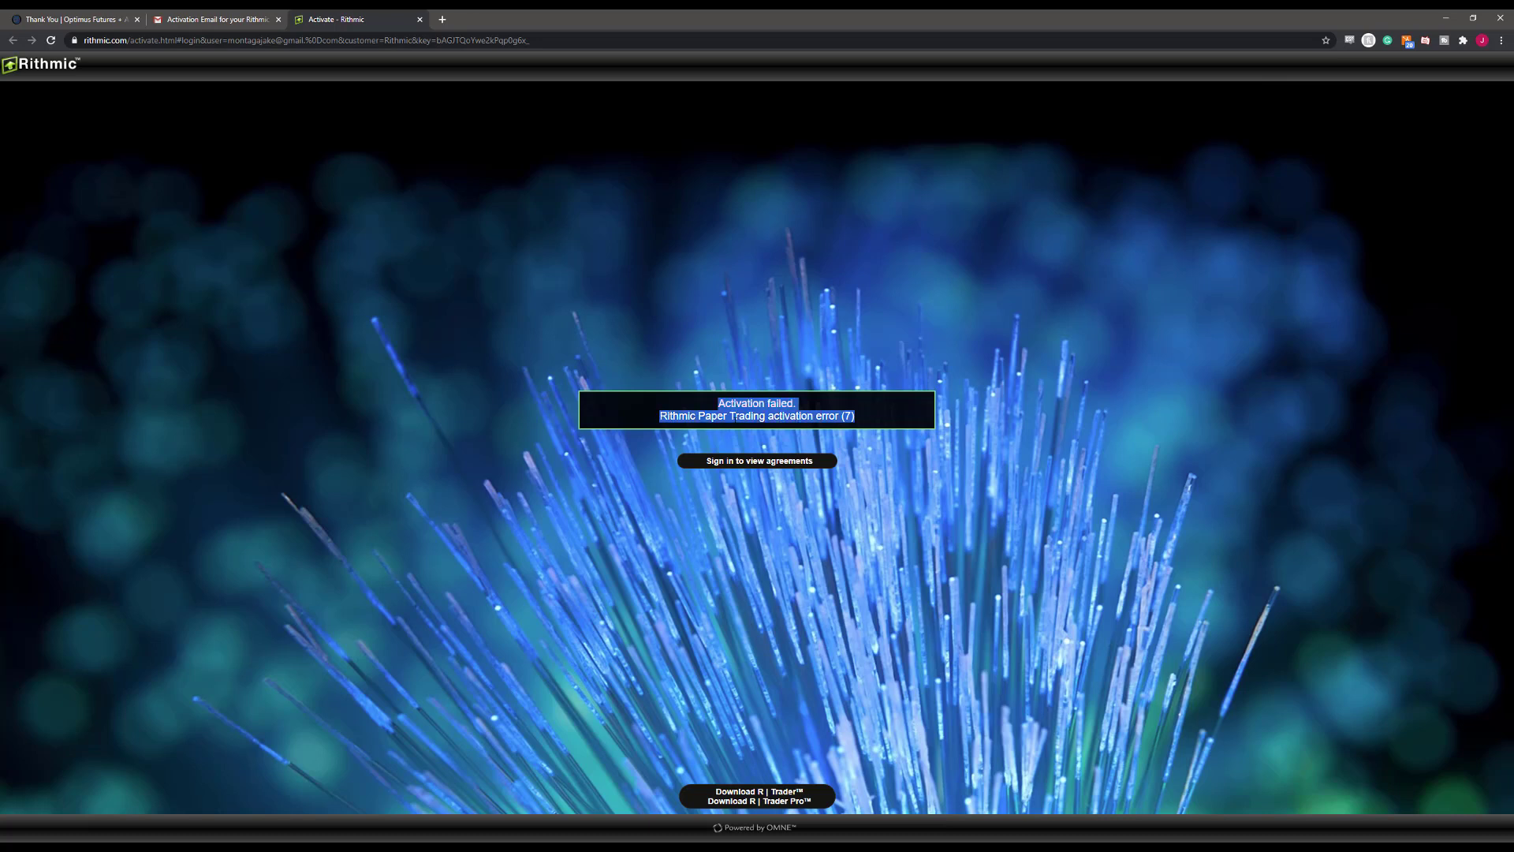
click(757, 463)
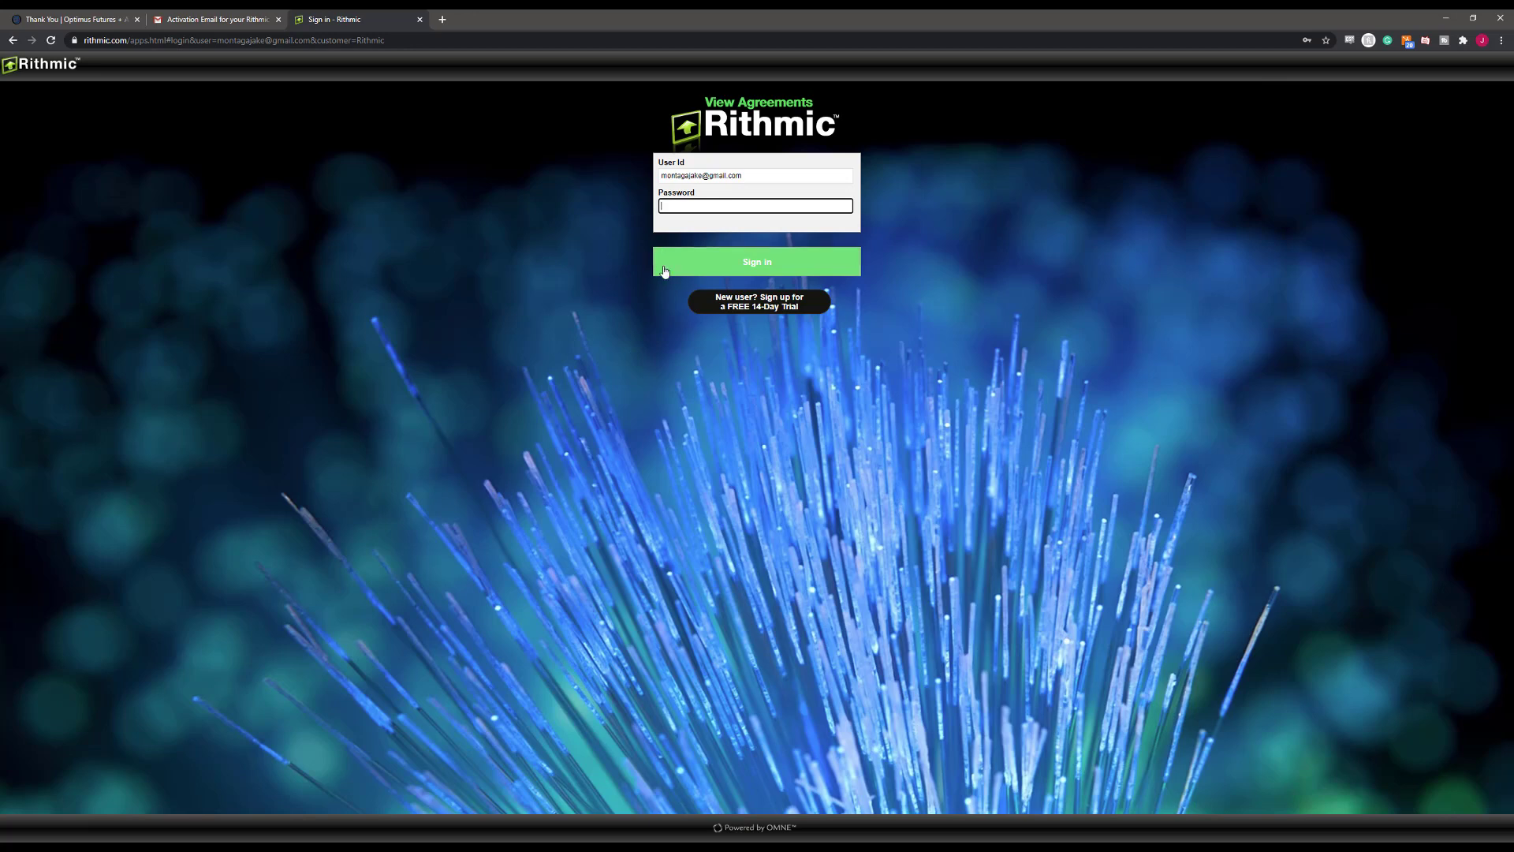
Step: In Outlook, open the 'Instructions to start your Free ATAS Demo Account' email and scroll to its numbered steps
click(158, 841)
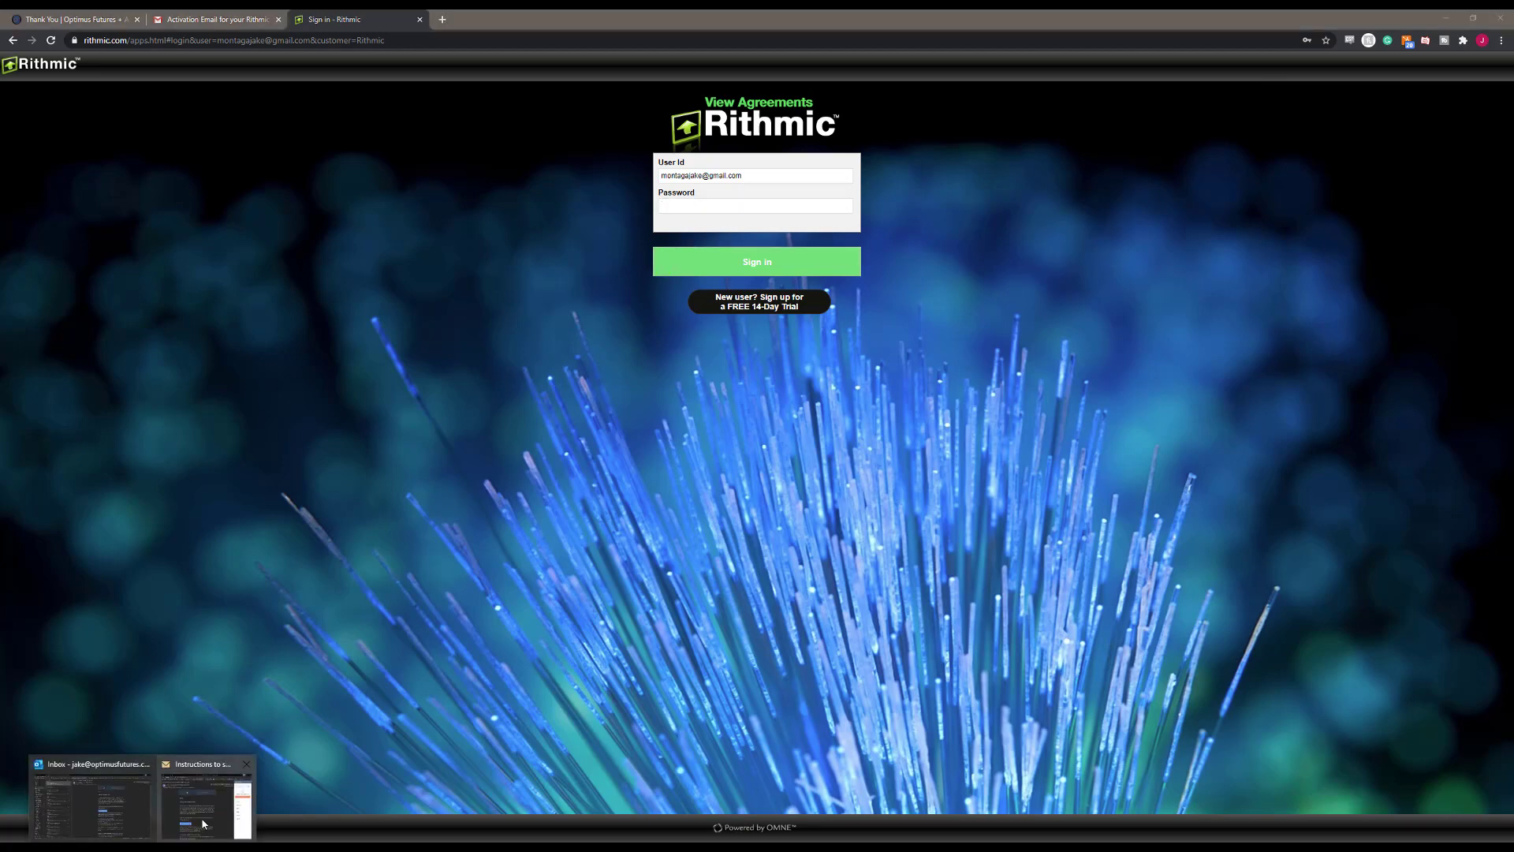
click(203, 812)
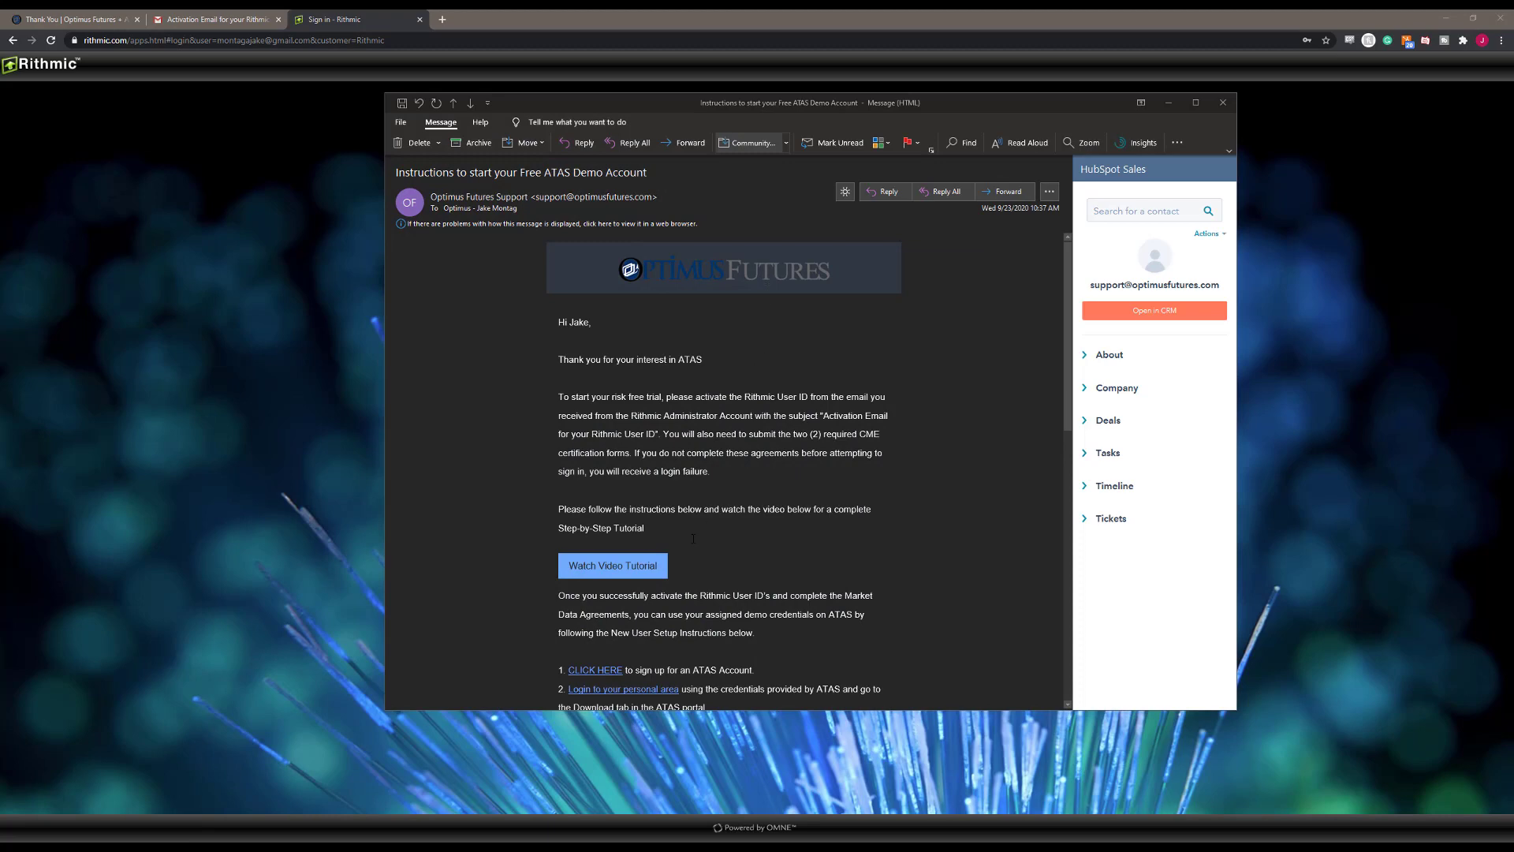
scroll(657, 572, down, 2)
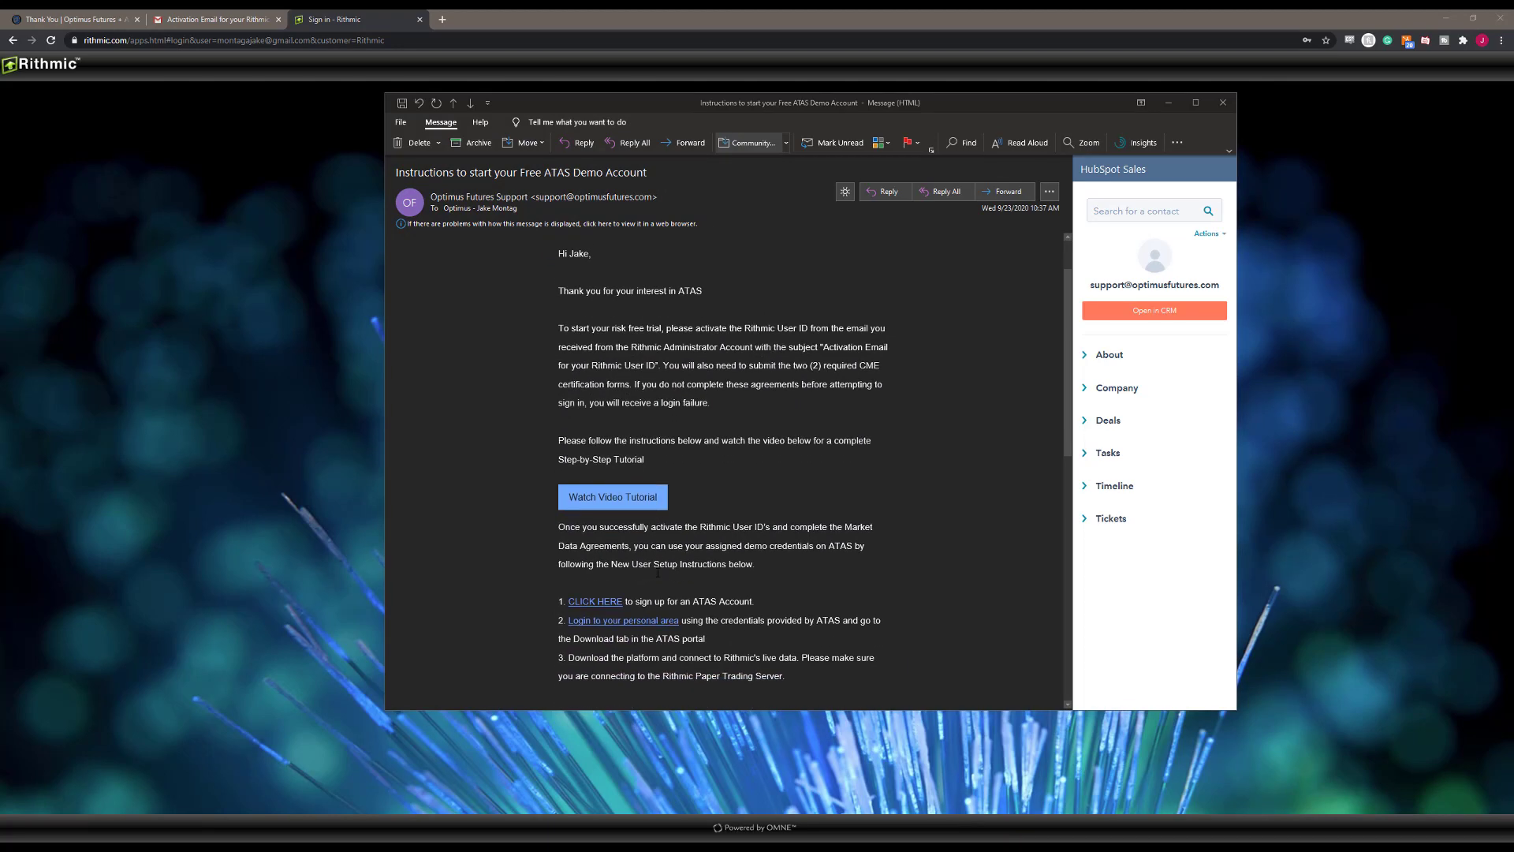
scroll(655, 579, down, 1)
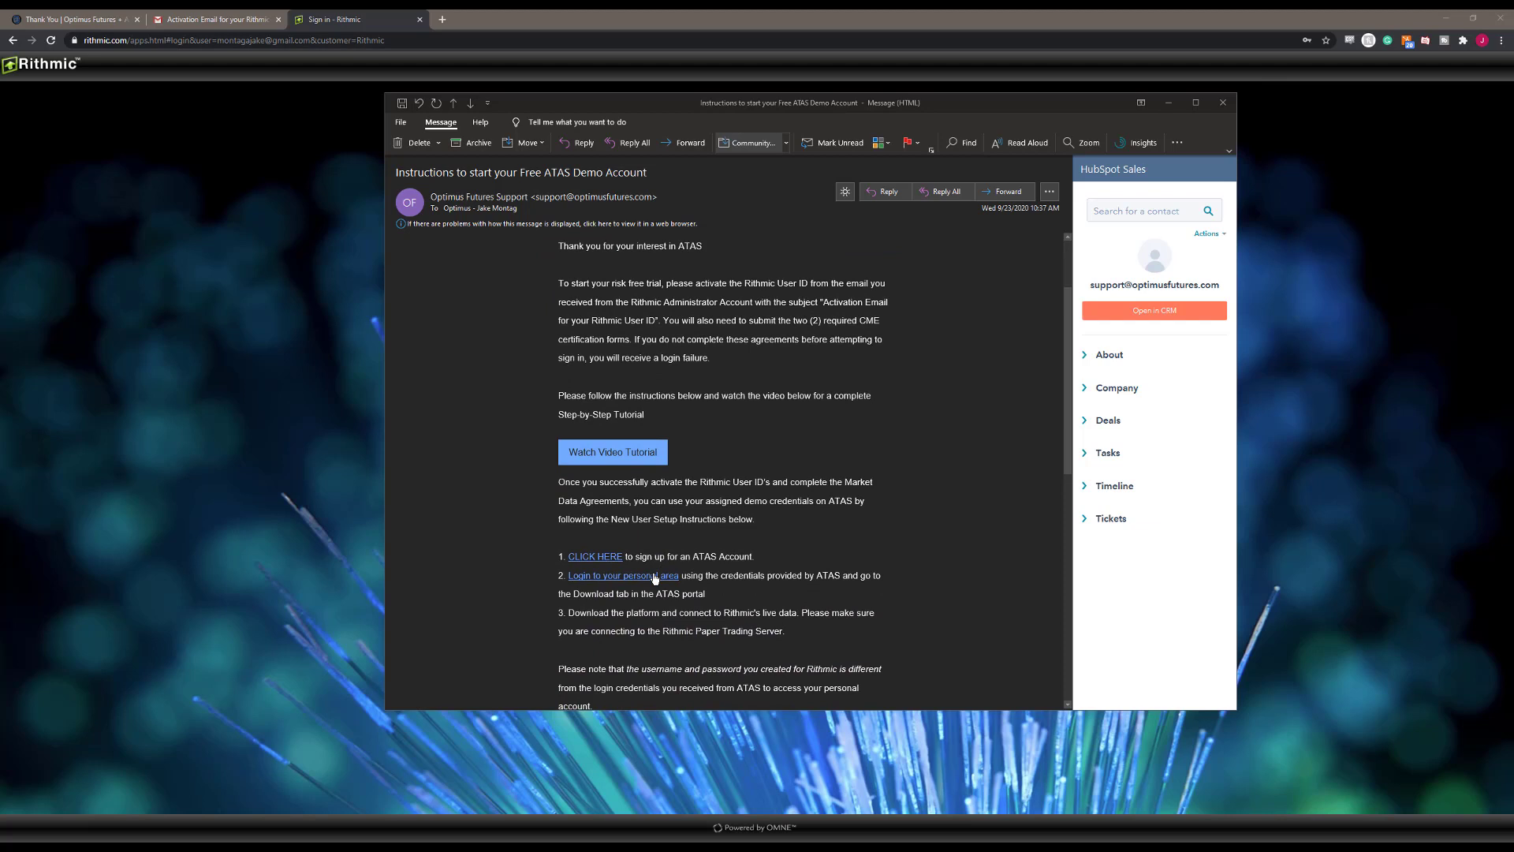
scroll(655, 580, down, 2)
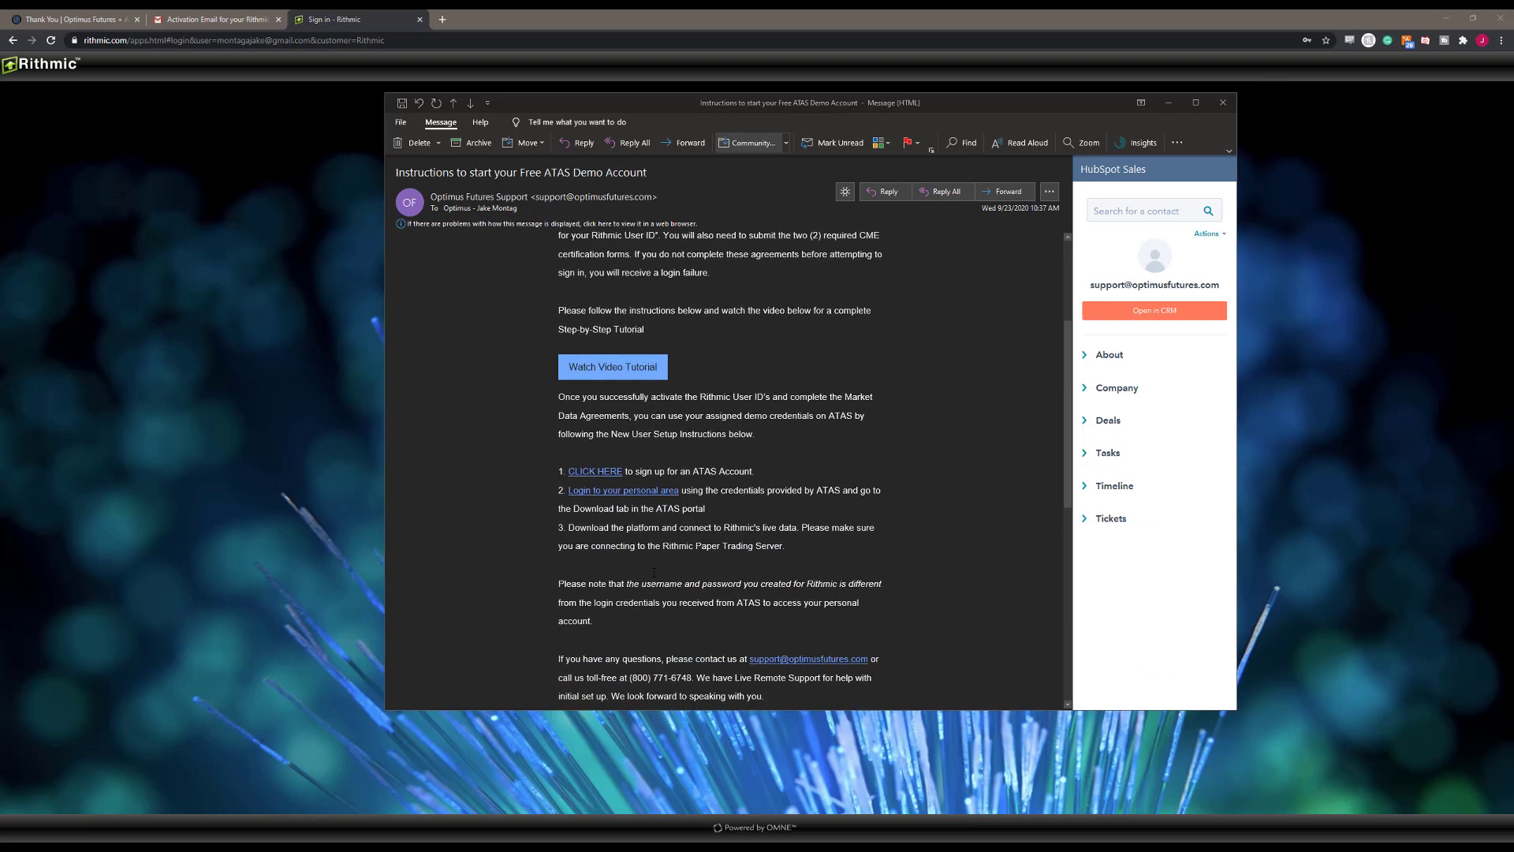
Step: Follow the email's CLICK HERE link to the ATAS demo sign-up form and start on the first name
click(605, 474)
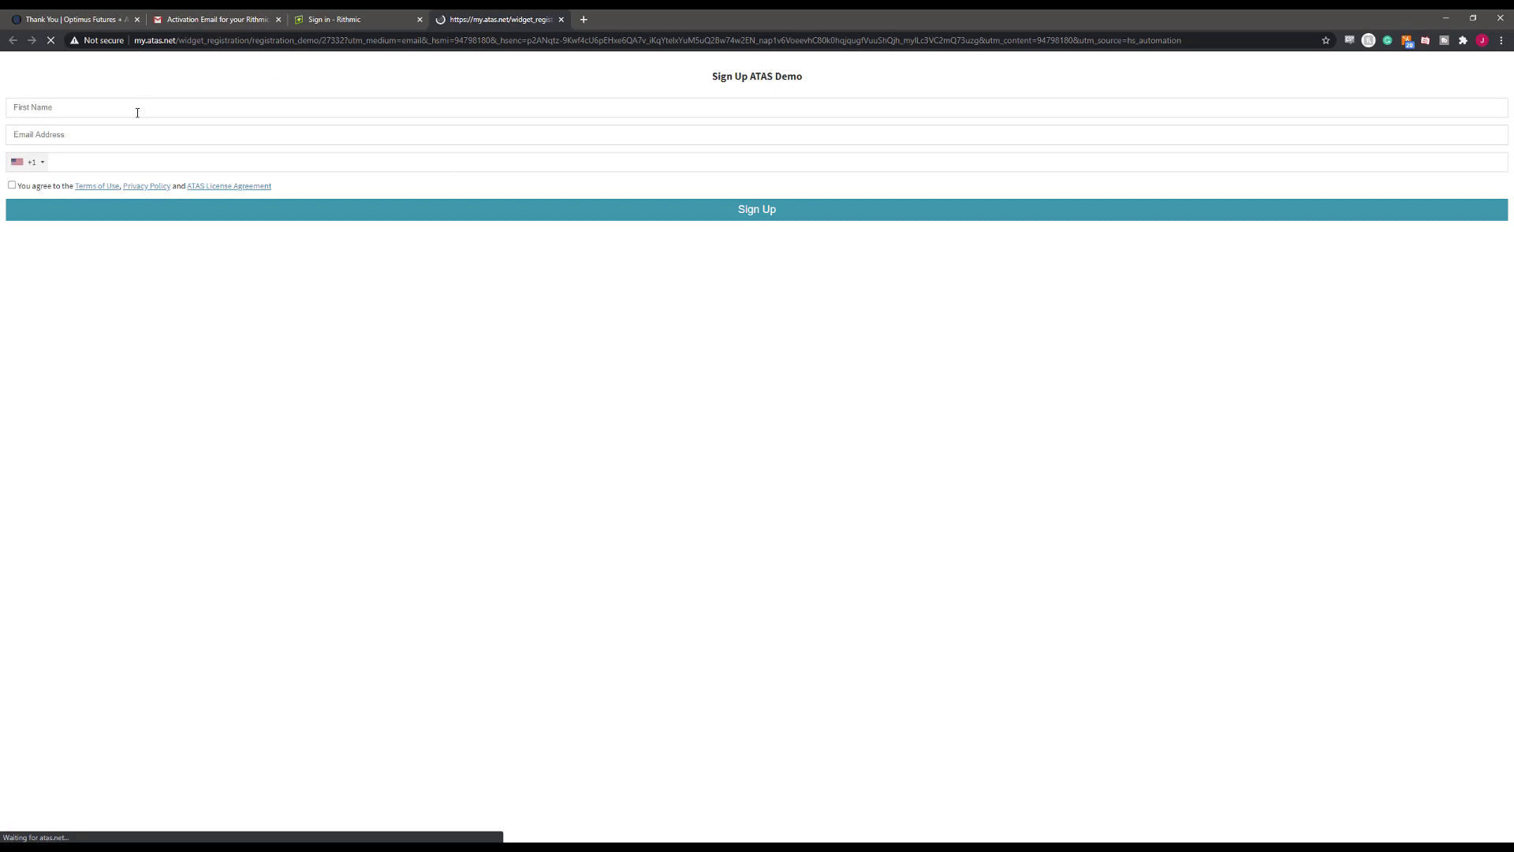
click(149, 103)
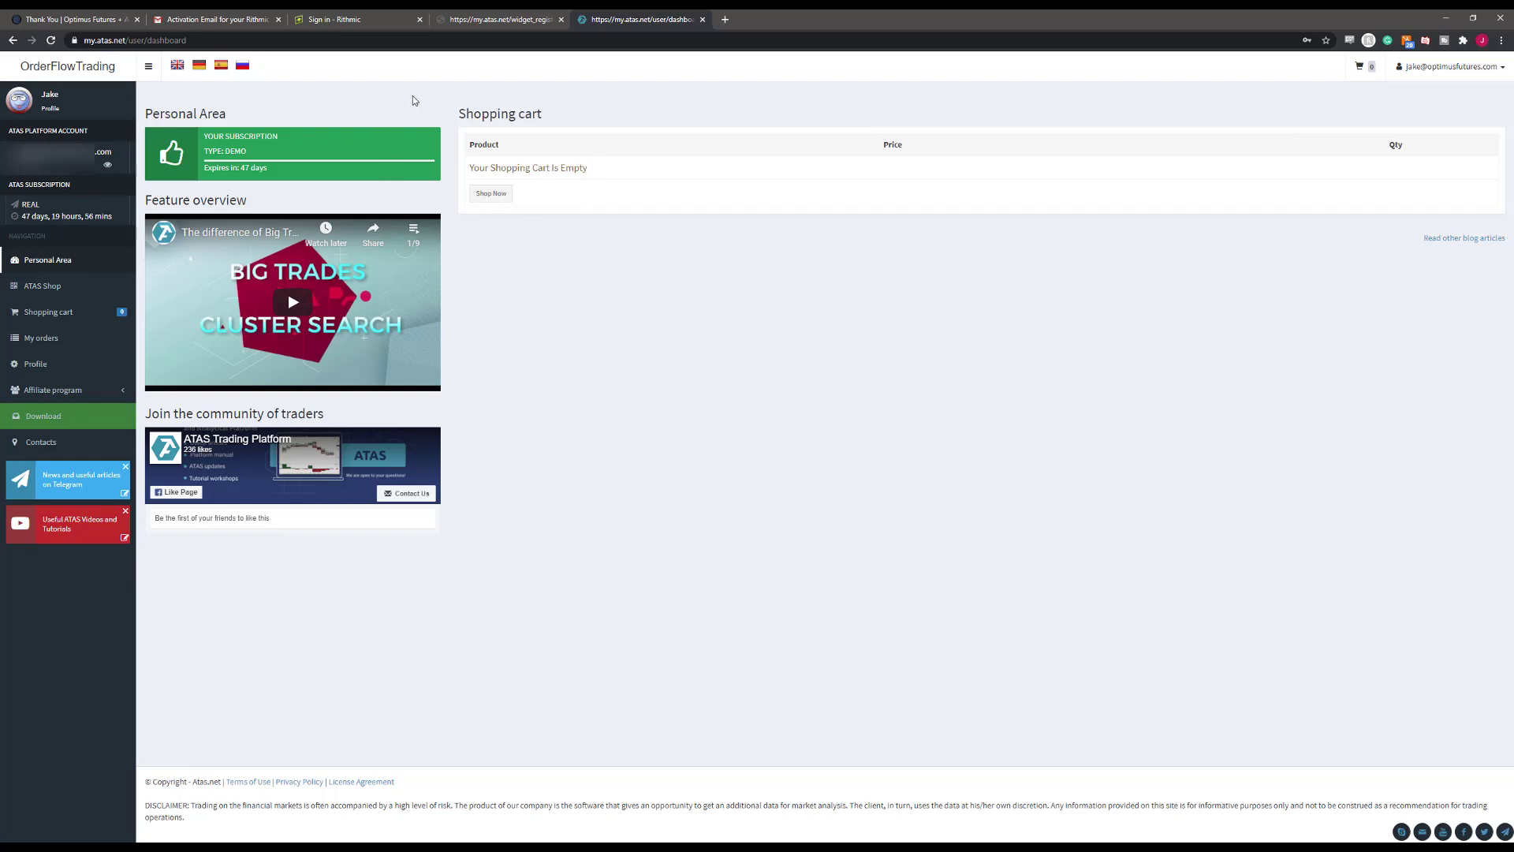
Step: Download the ATAS installer ATASv5 (2).exe from the portal's Download page
click(54, 418)
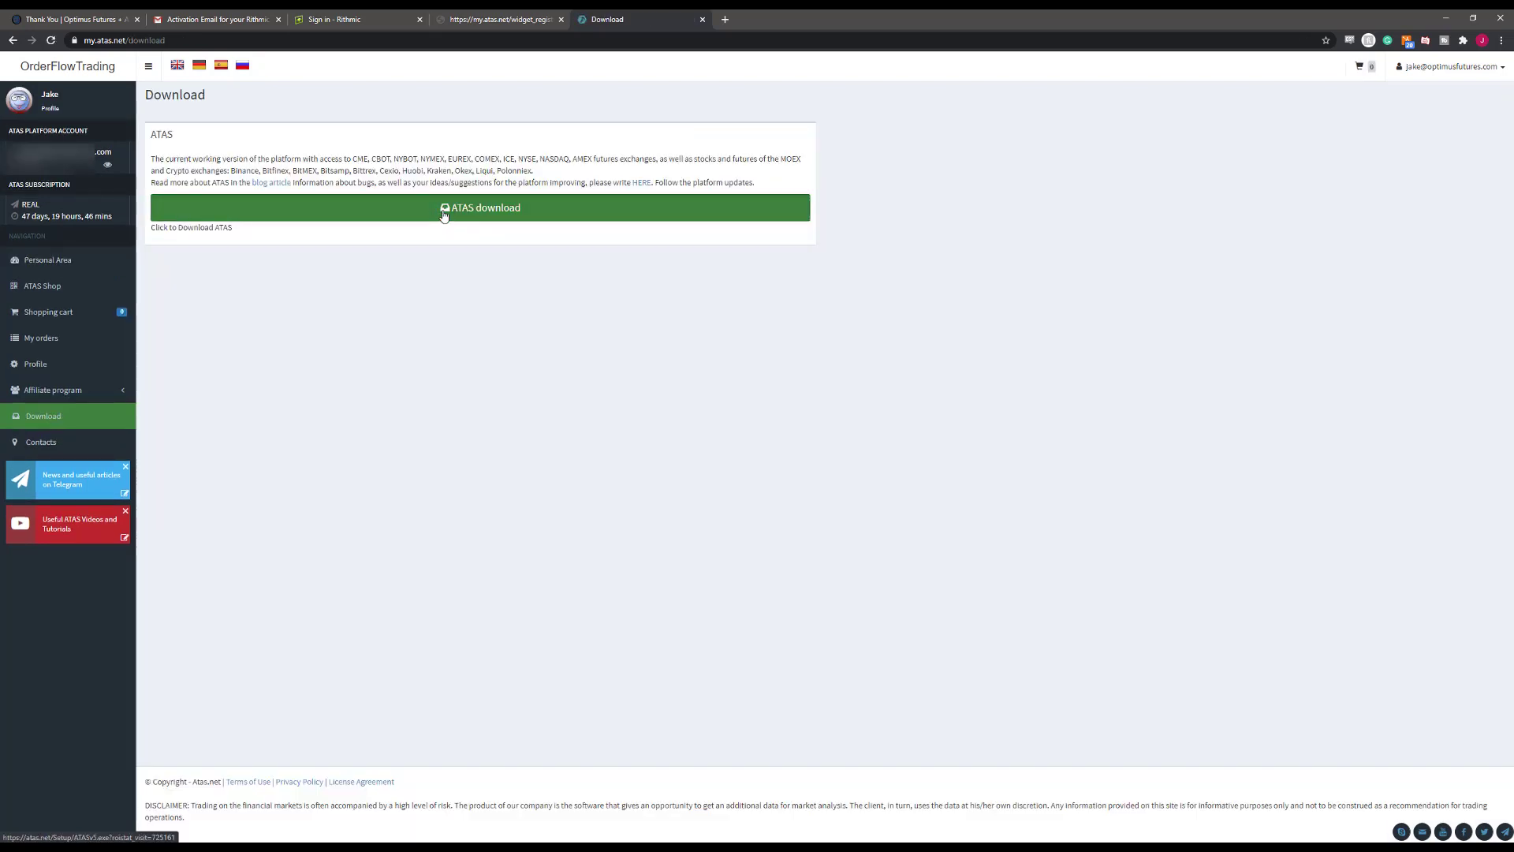
click(444, 210)
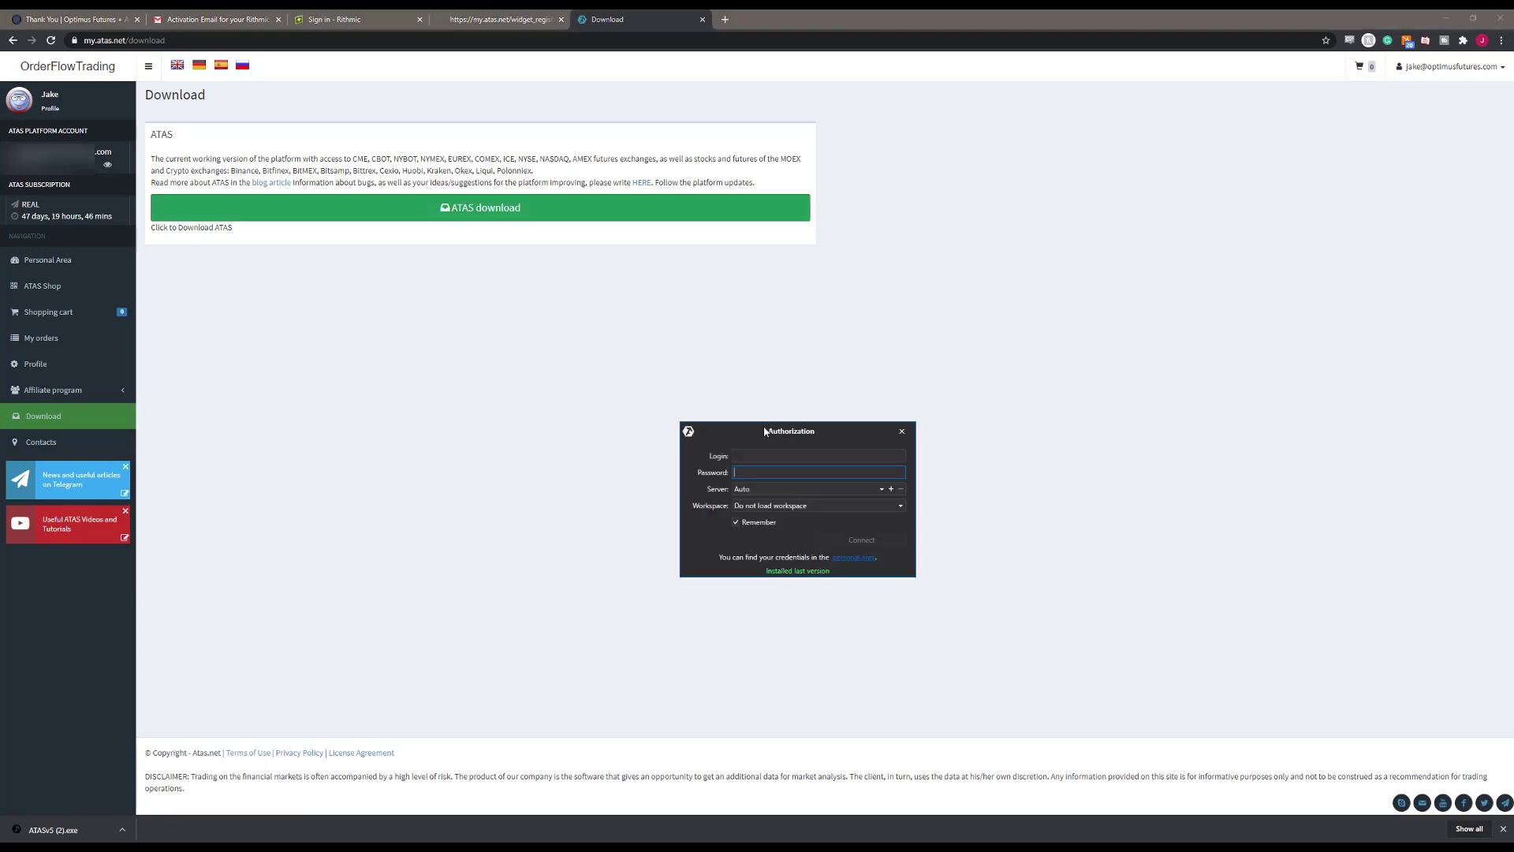
Step: Copy the account email and password from the ATAS portal into the Authorization window
drag(765, 431, 750, 350)
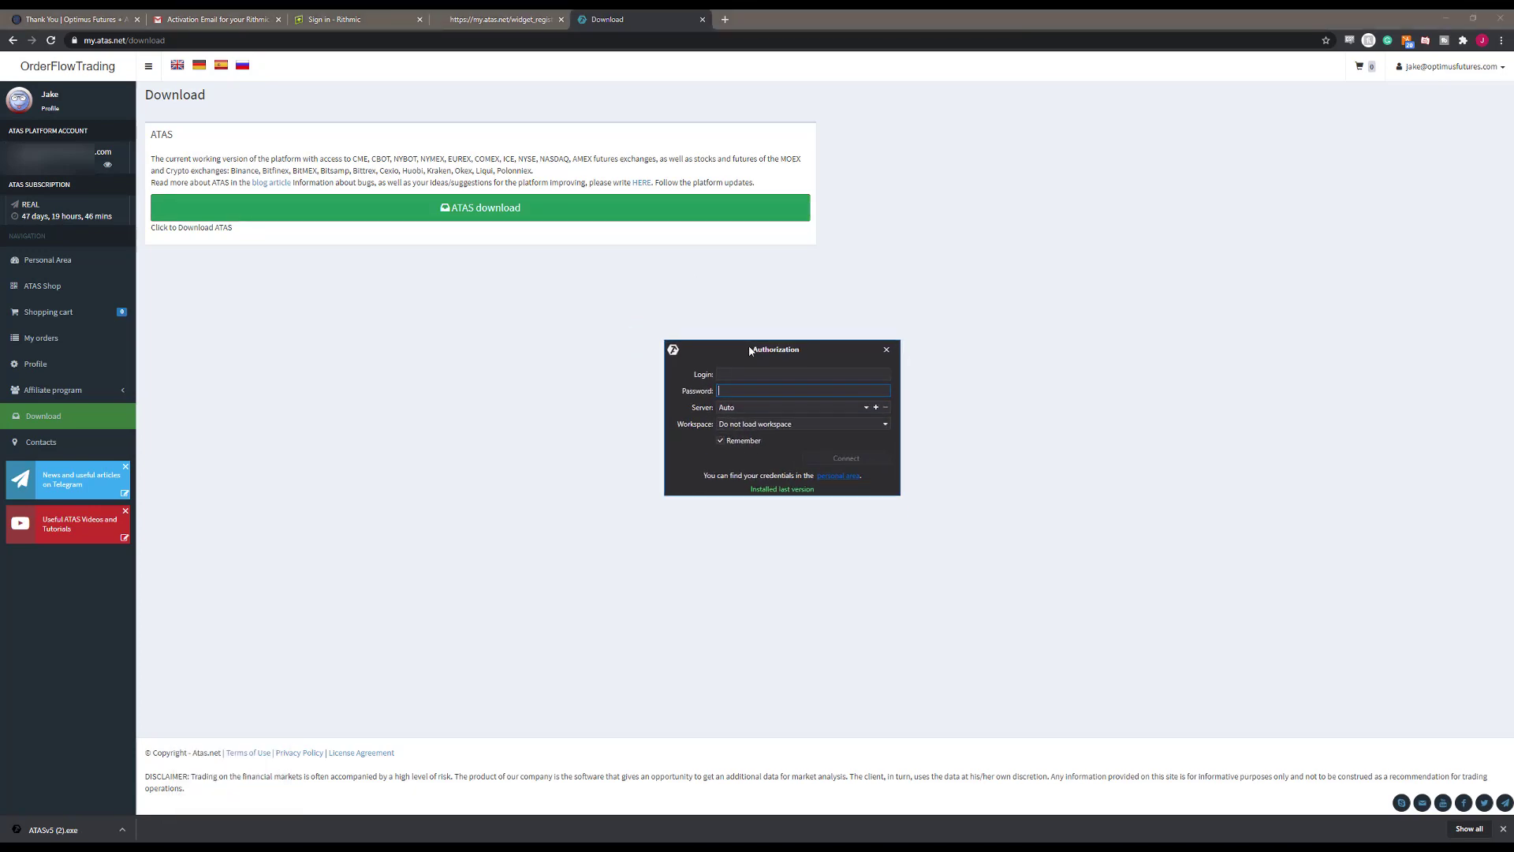
click(108, 169)
drag(113, 152, 28, 152)
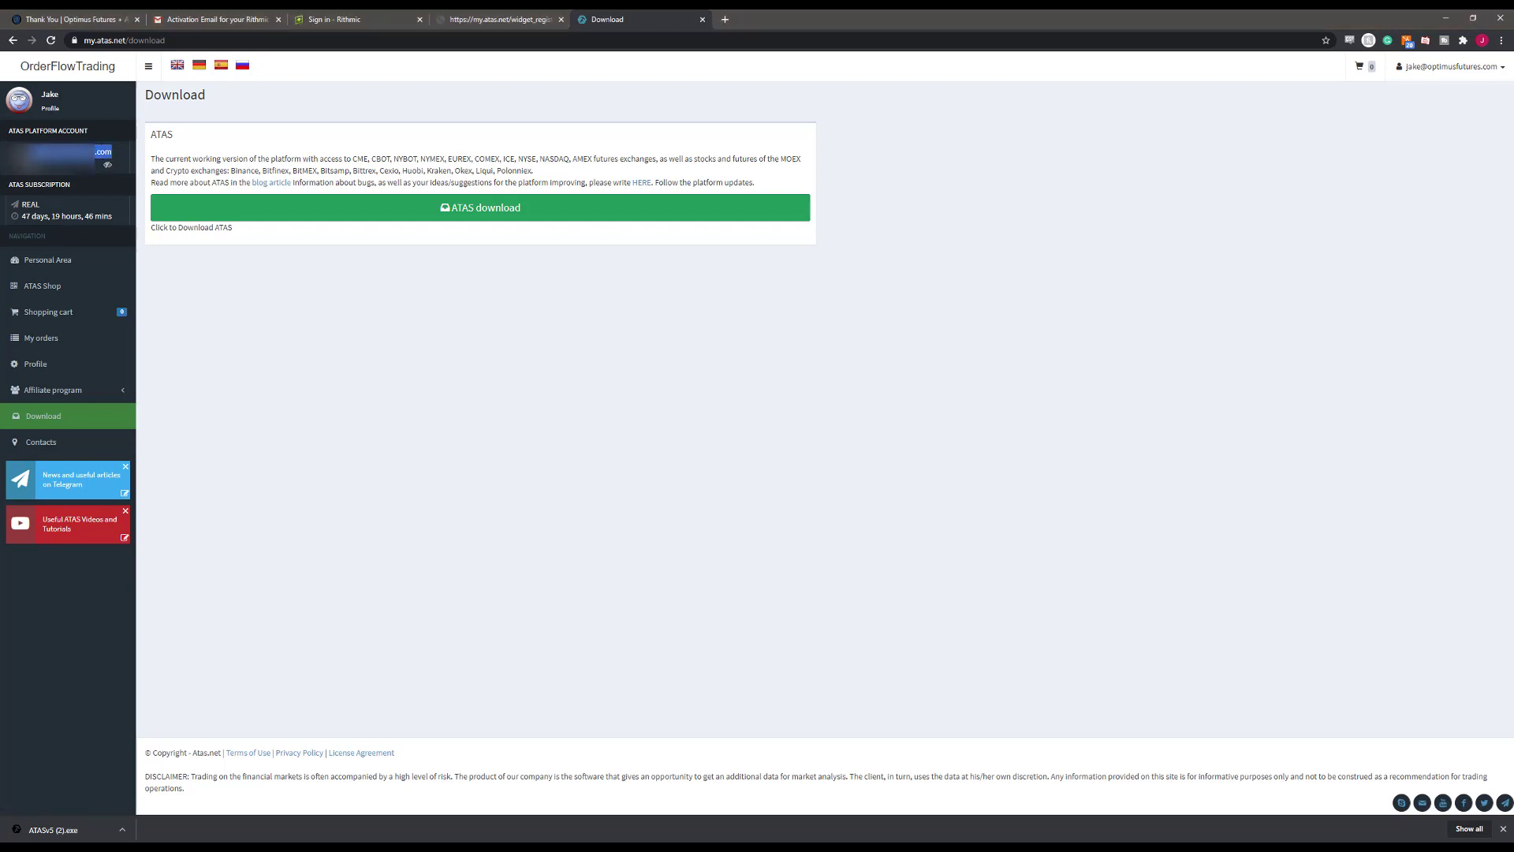
key(alt+Tab)
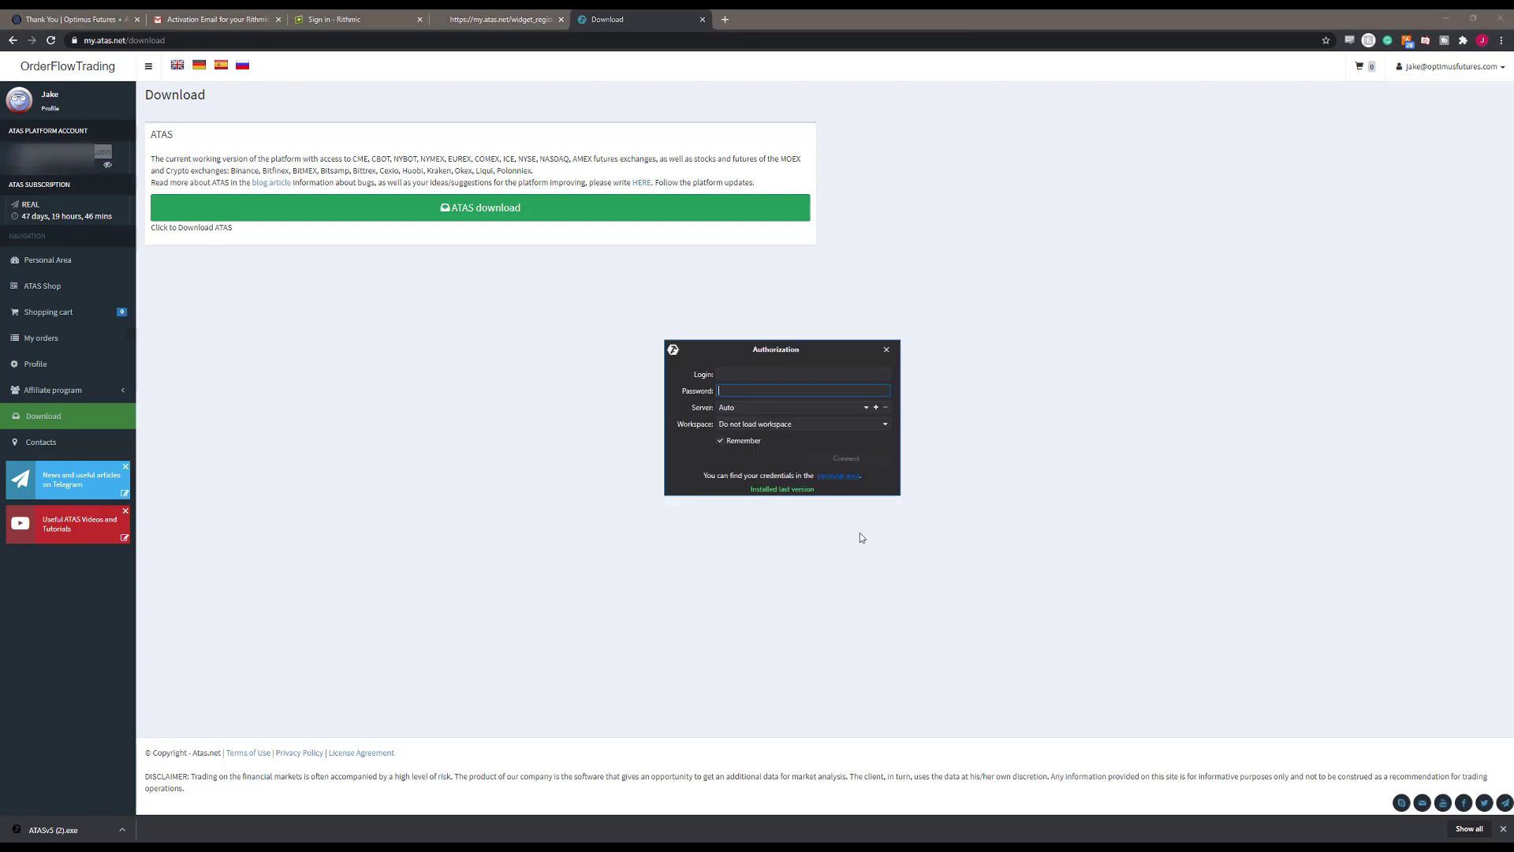
key(ctrl+v)
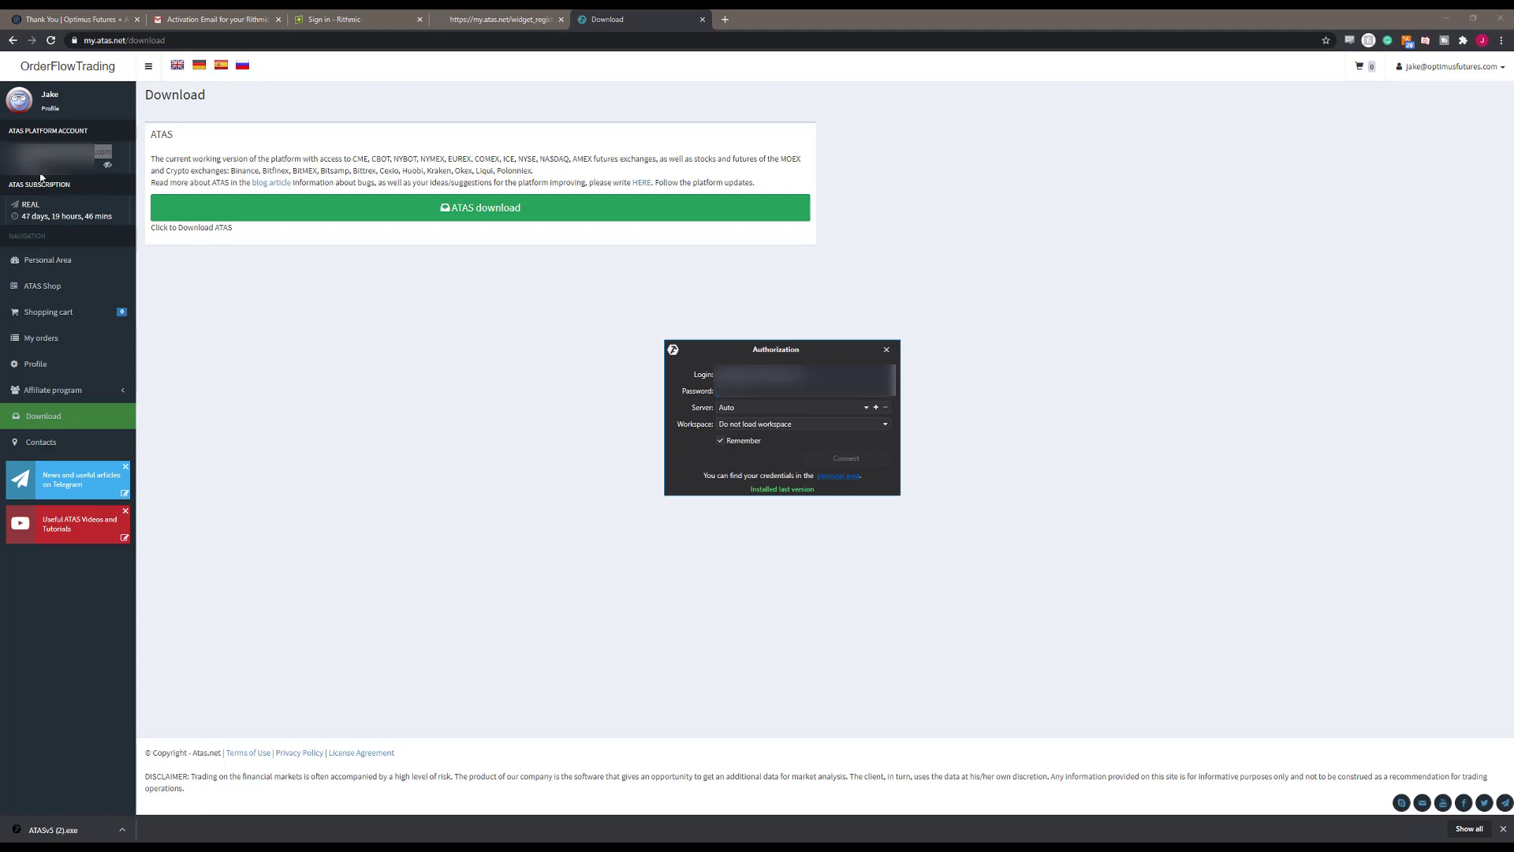
click(31, 158)
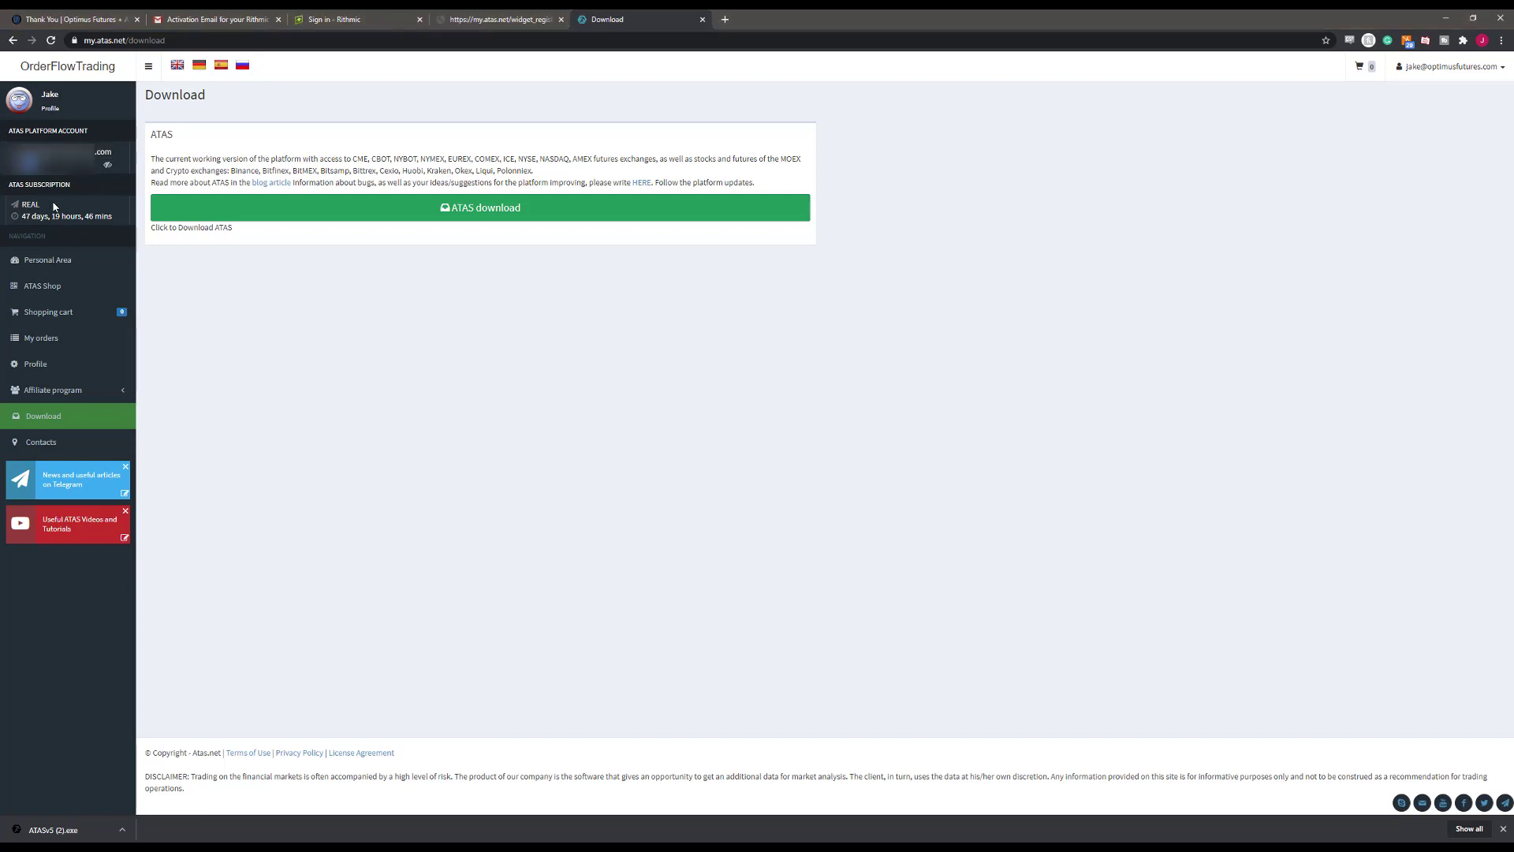
key(alt+Tab)
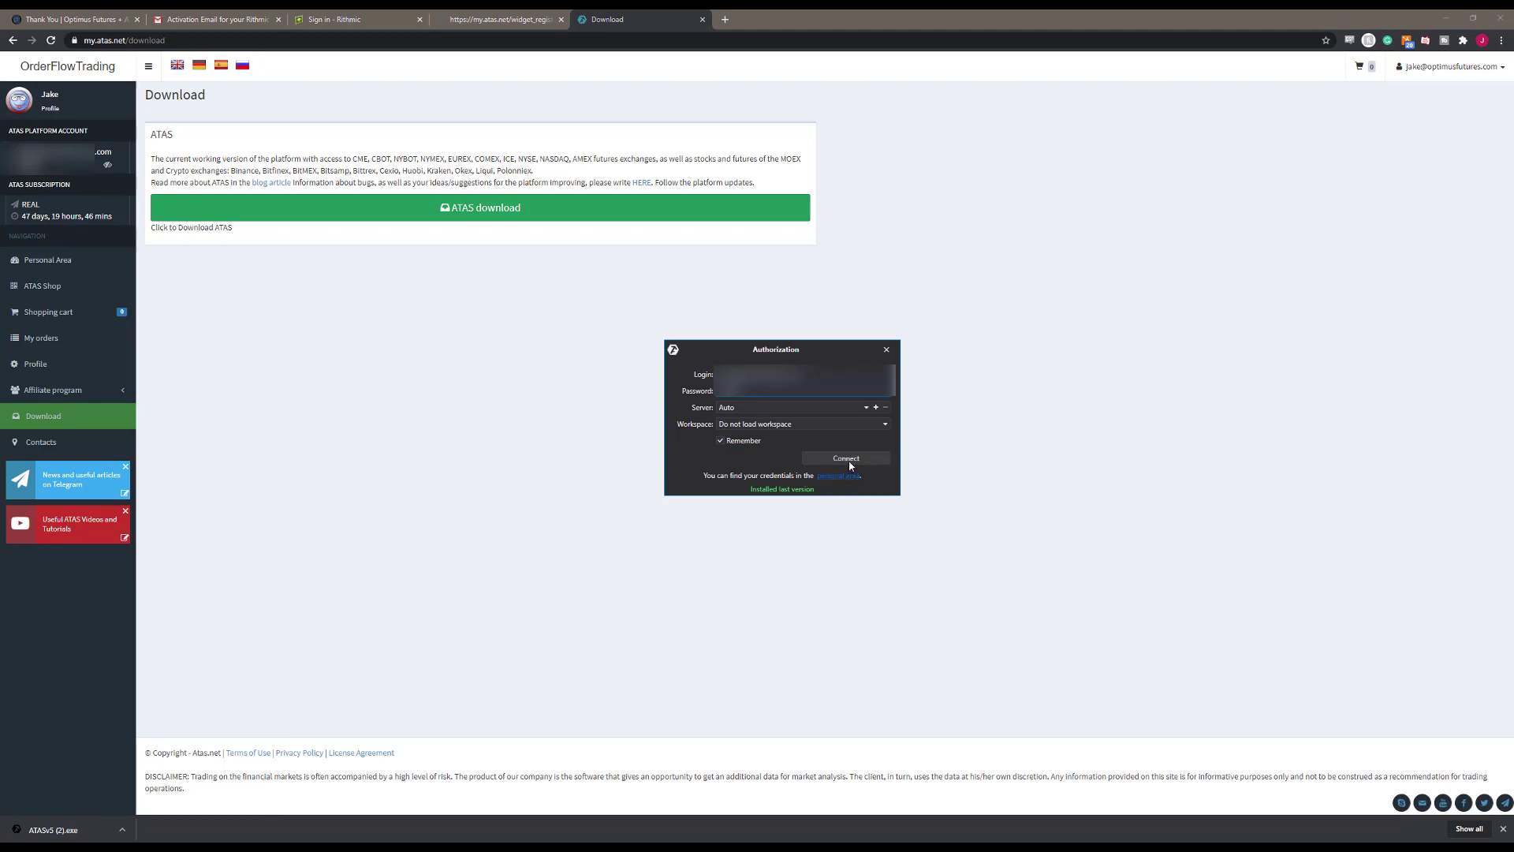
Step: Sign in to ATAS and wait for the main window to report the feed source connected
click(849, 464)
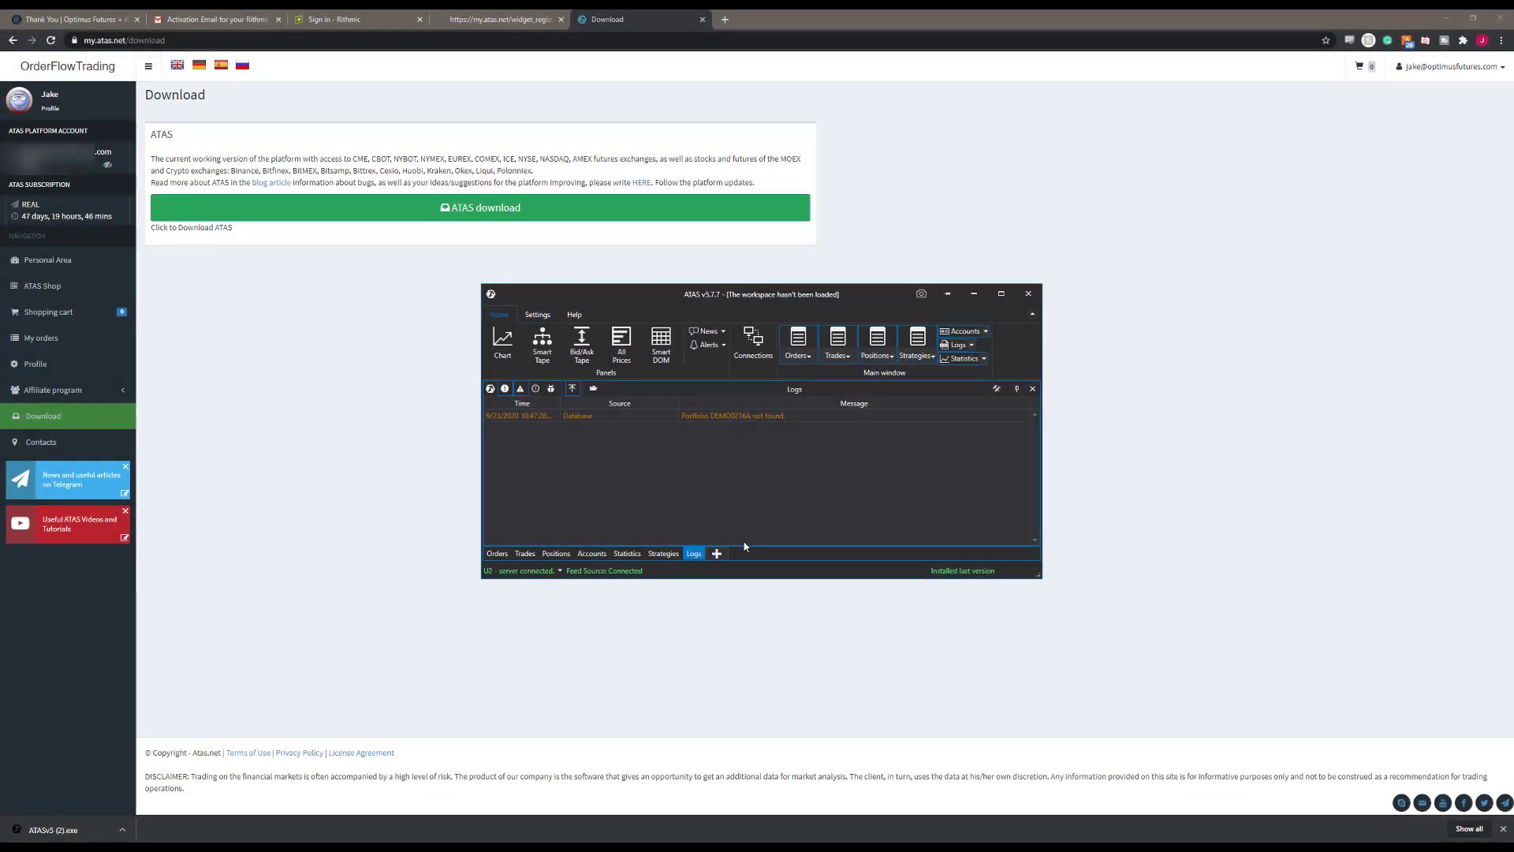
mouse_move(638, 571)
Step: Disconnect the ATAS Sim and Crypto Sim connections and bring up the data provider list for a new connection
click(623, 571)
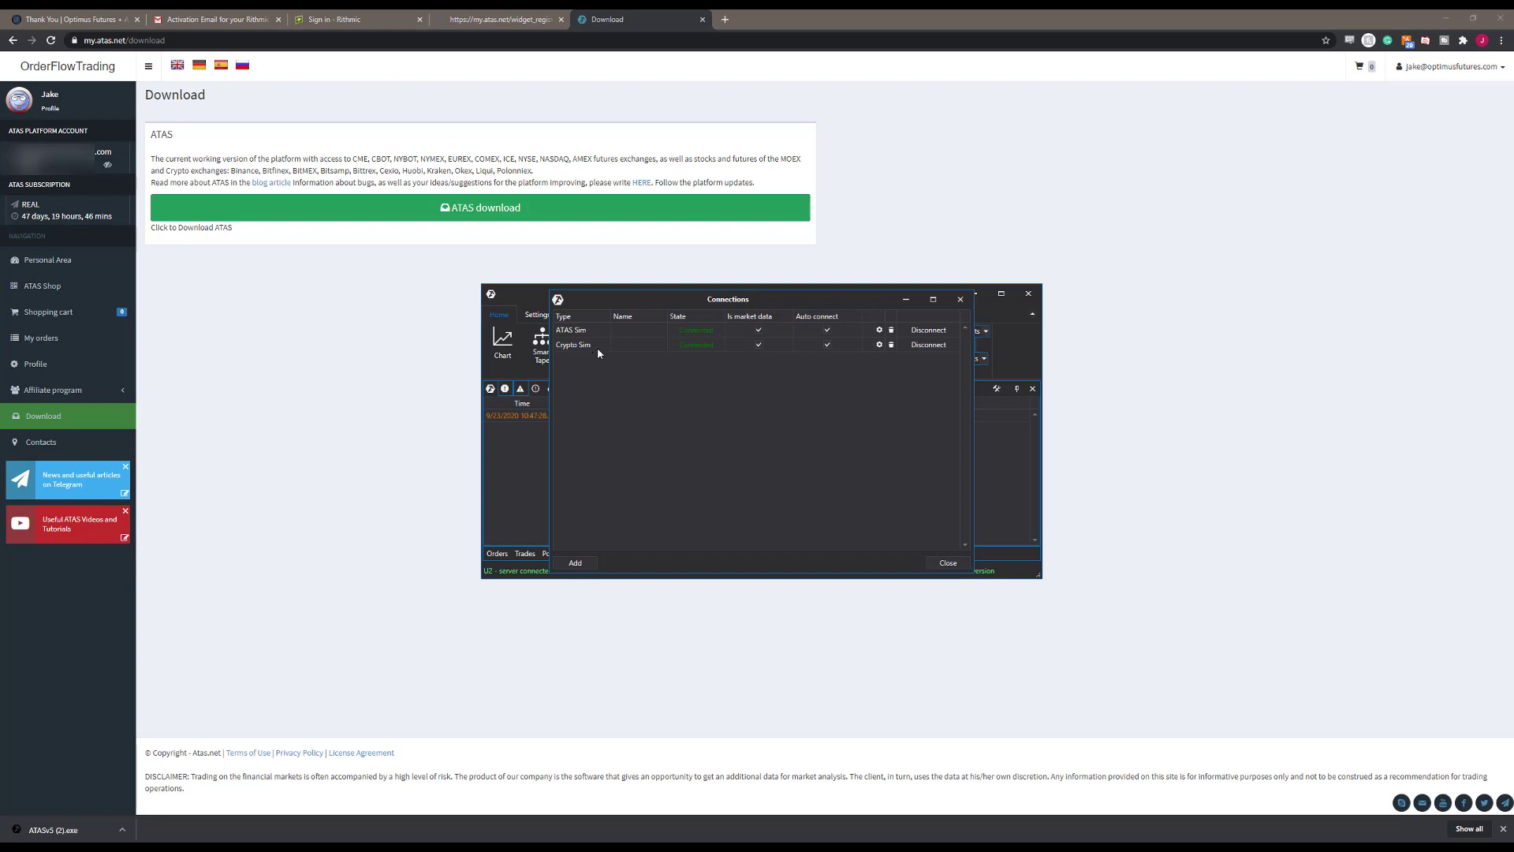
click(929, 330)
click(928, 345)
click(576, 563)
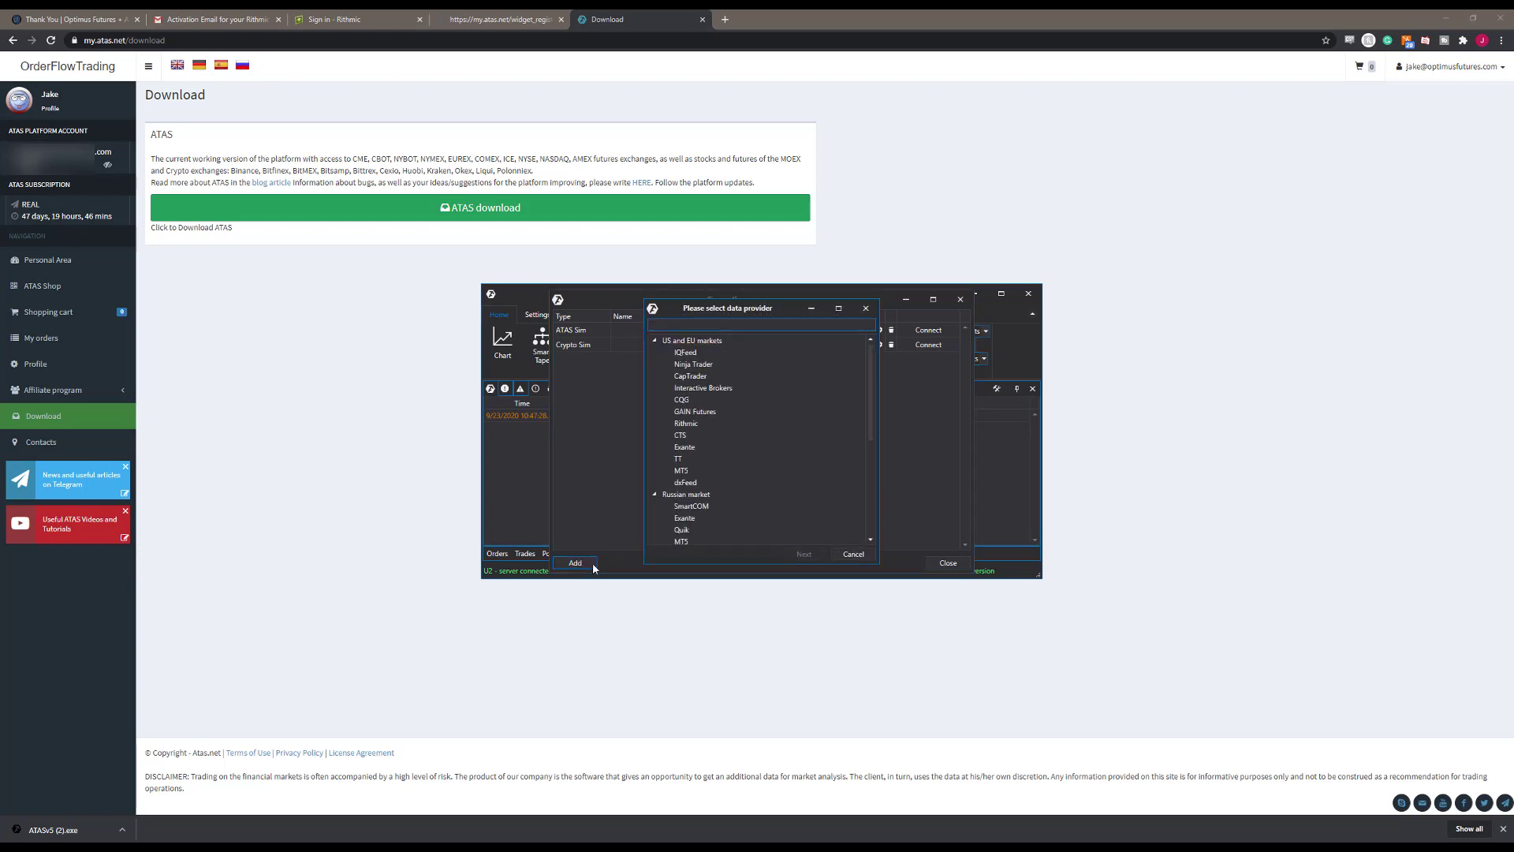
Step: Pick Rithmic as the data provider and continue to its connection settings
click(683, 424)
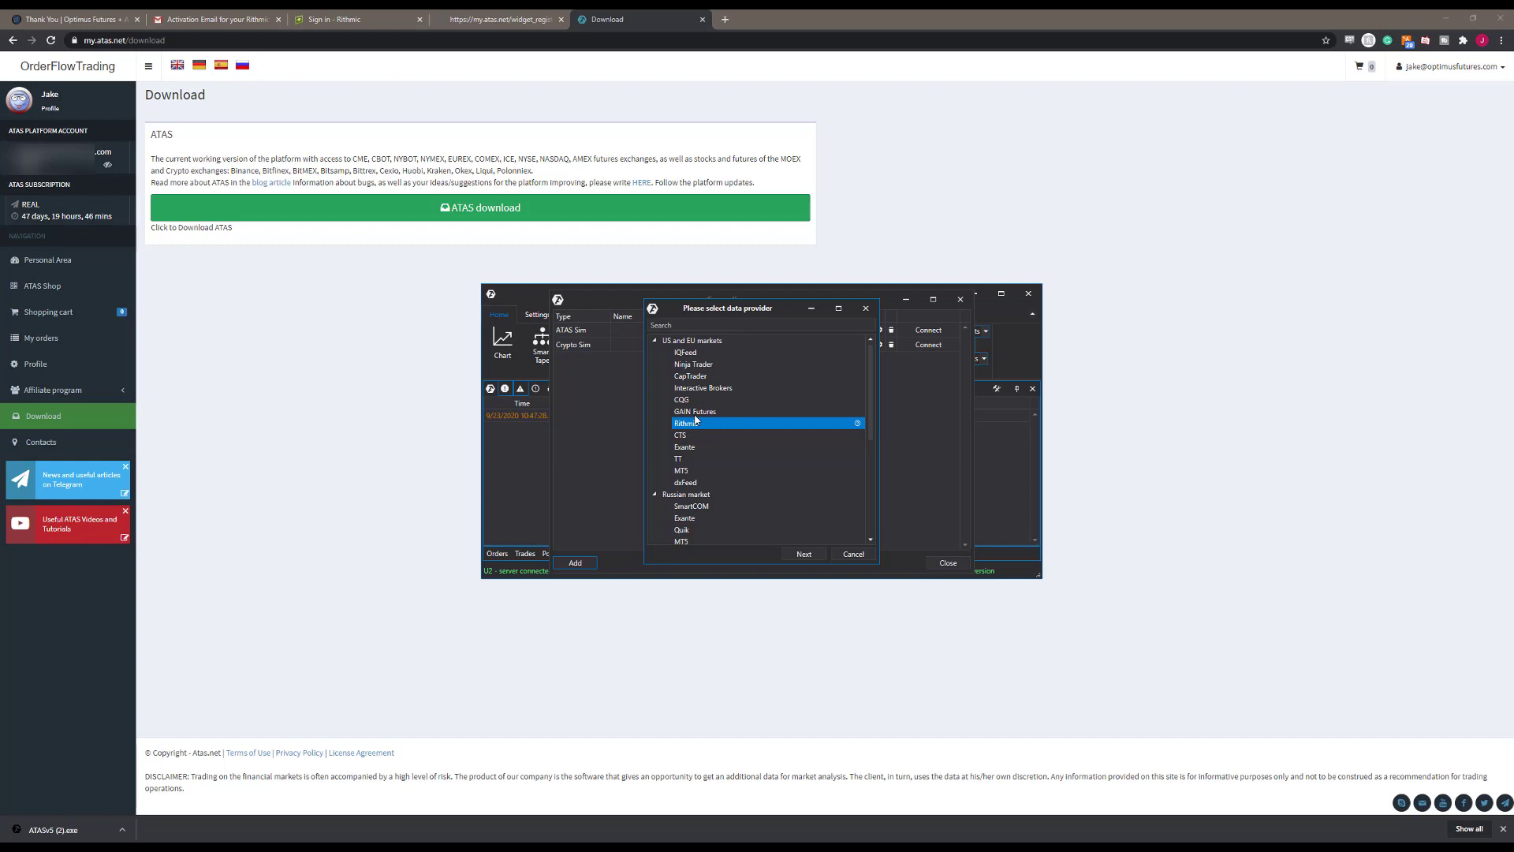
click(817, 553)
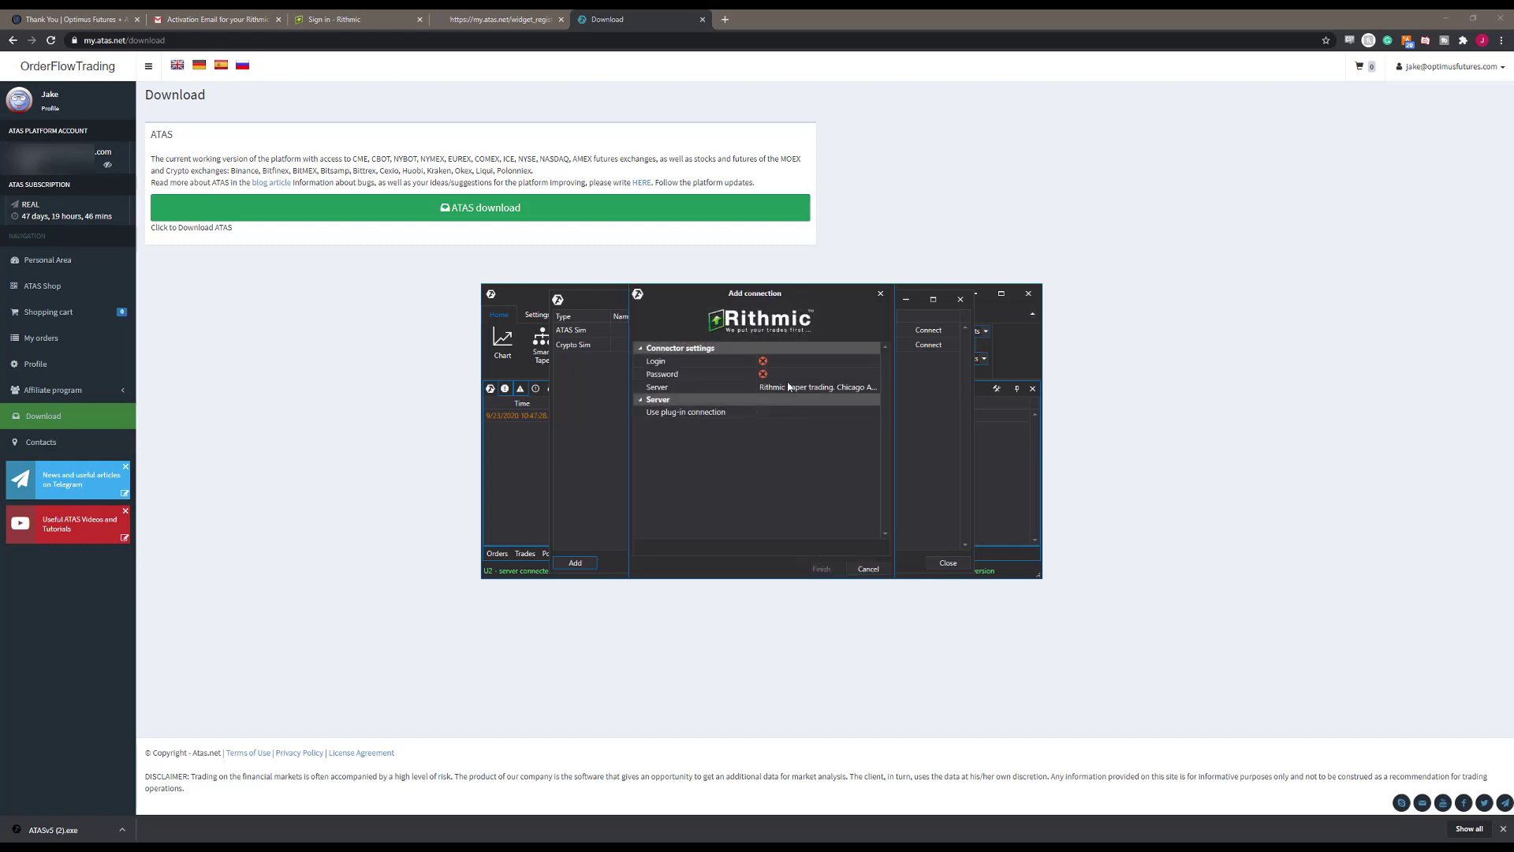
click(783, 360)
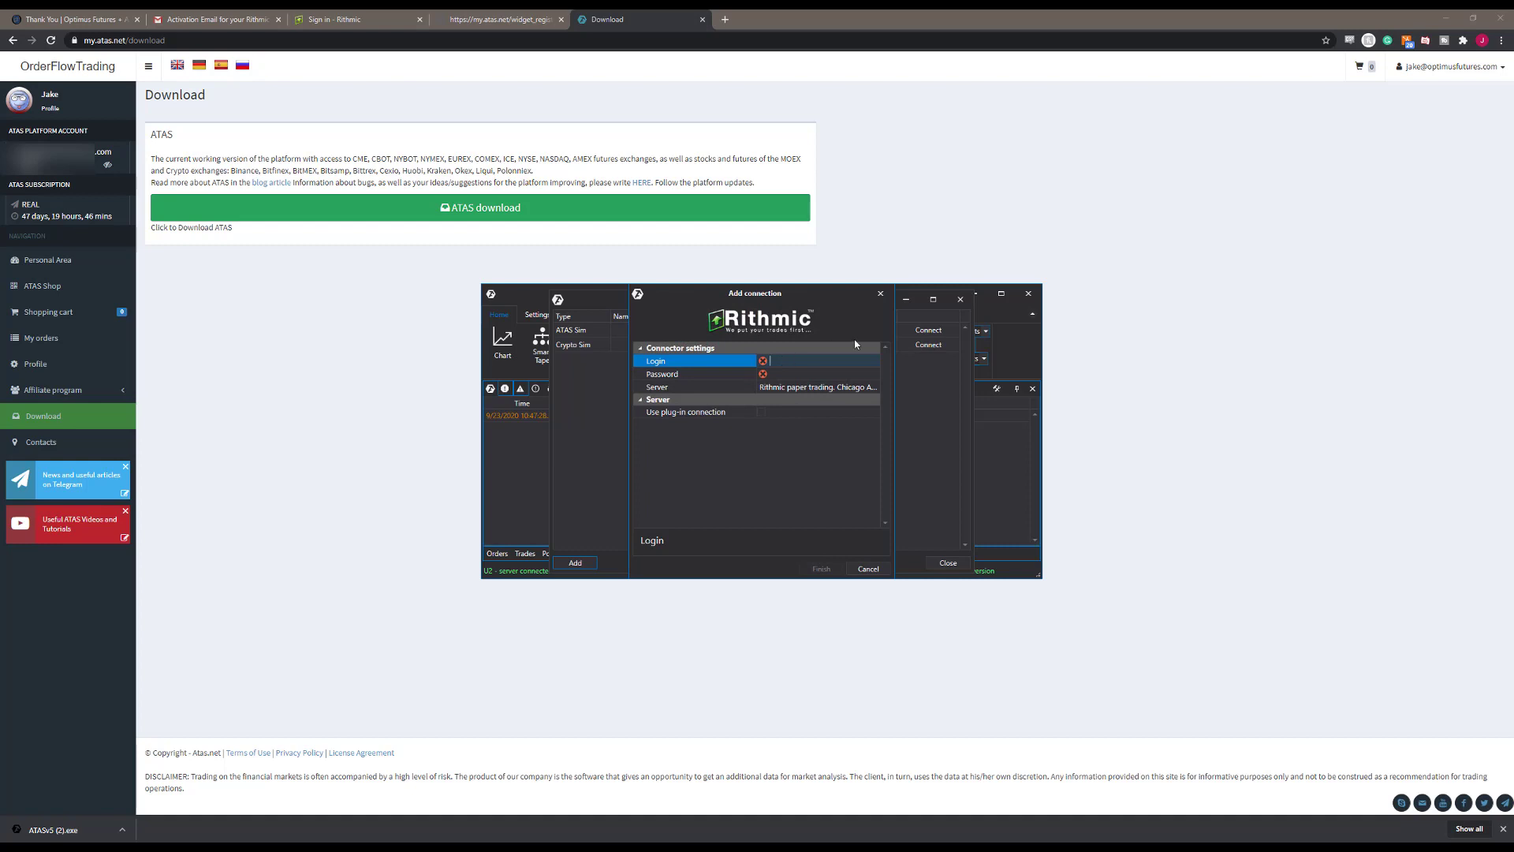
key(alt+Tab)
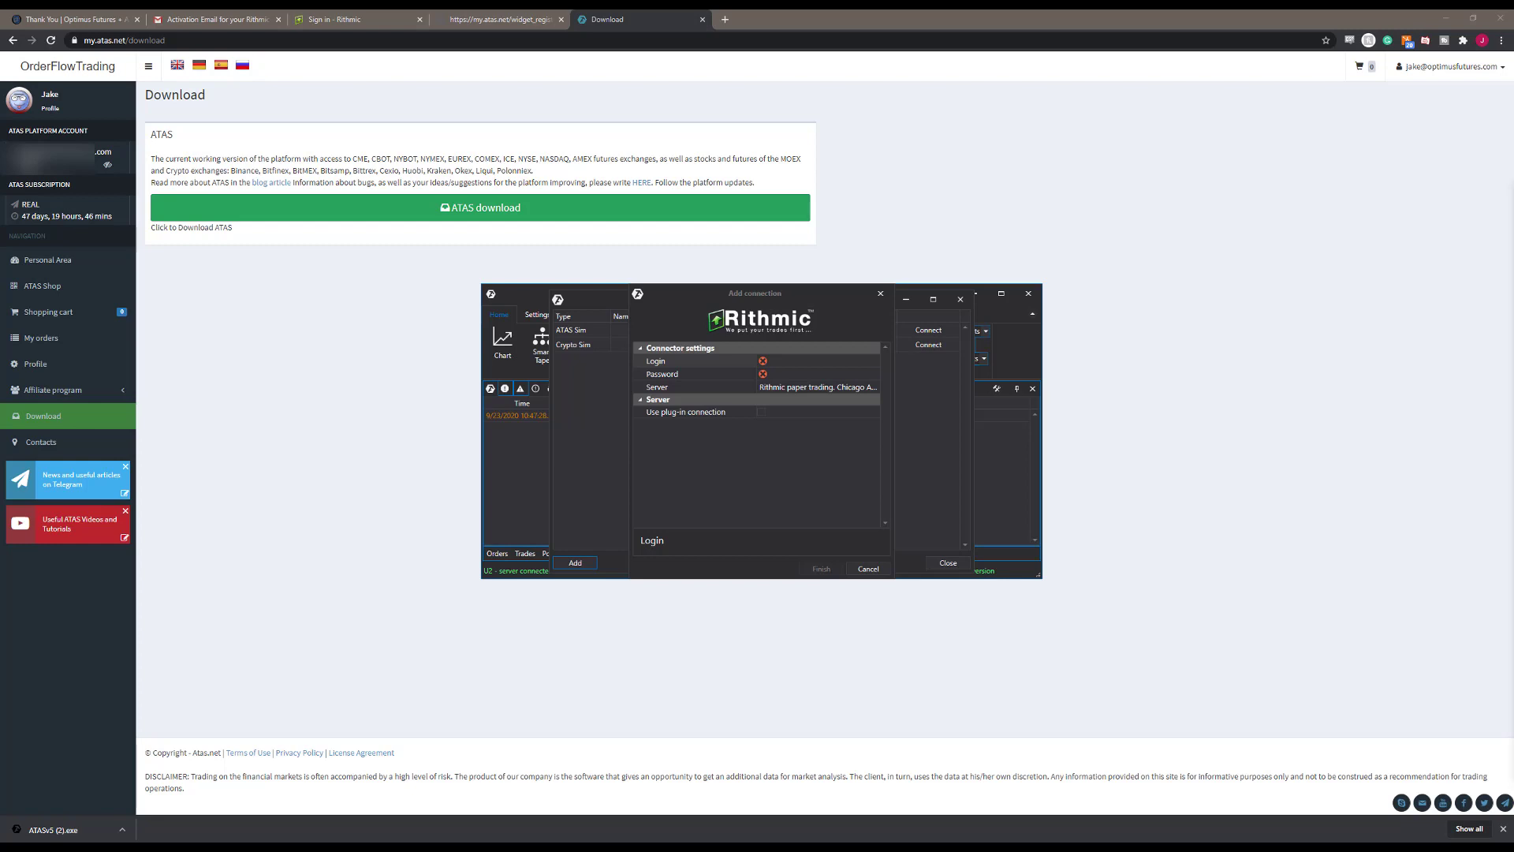
click(85, 21)
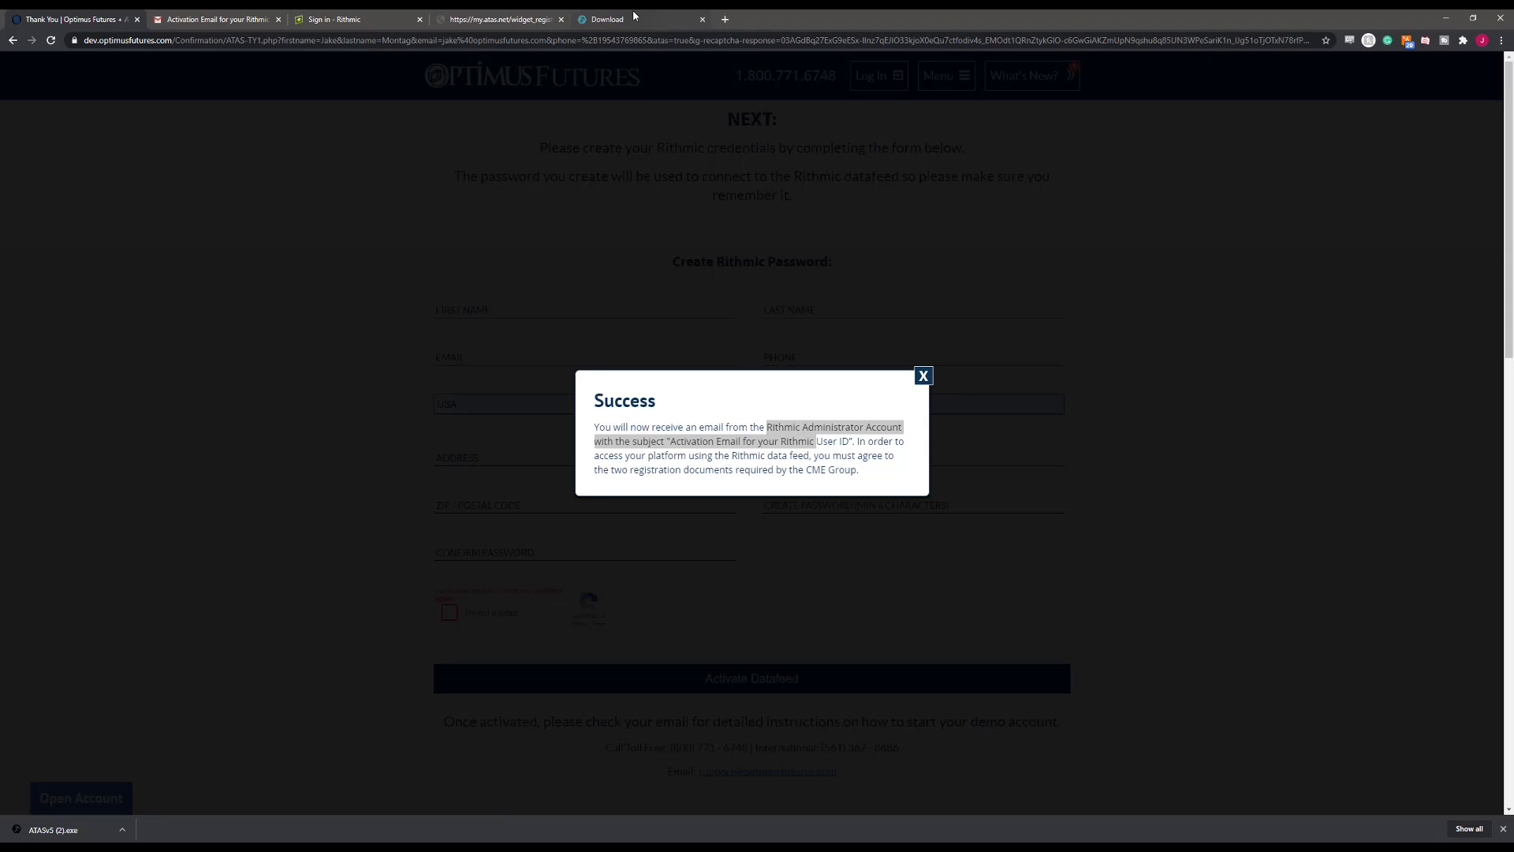
click(923, 377)
click(886, 507)
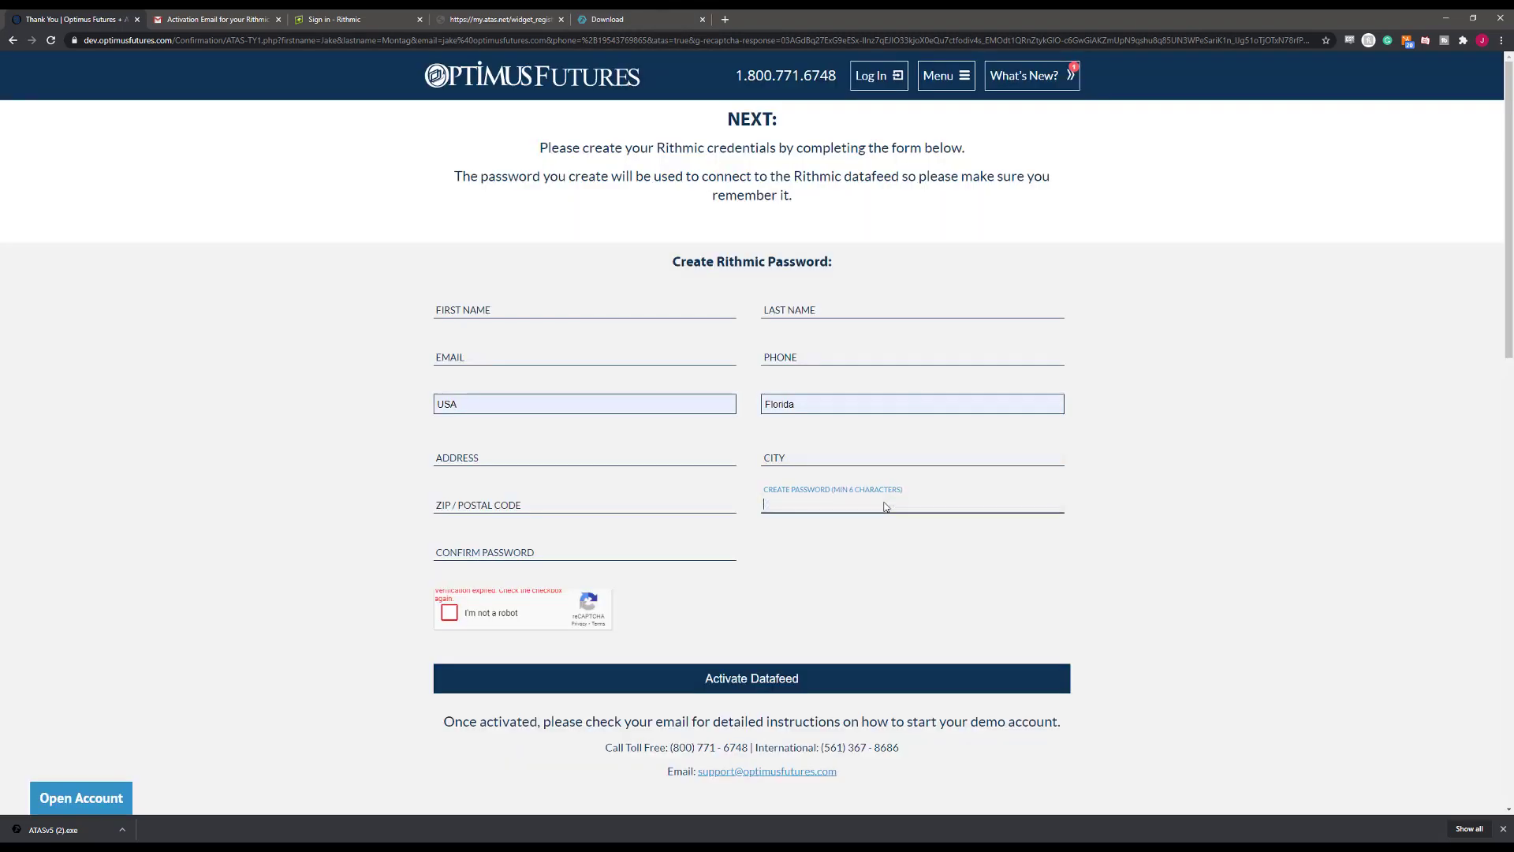
click(661, 17)
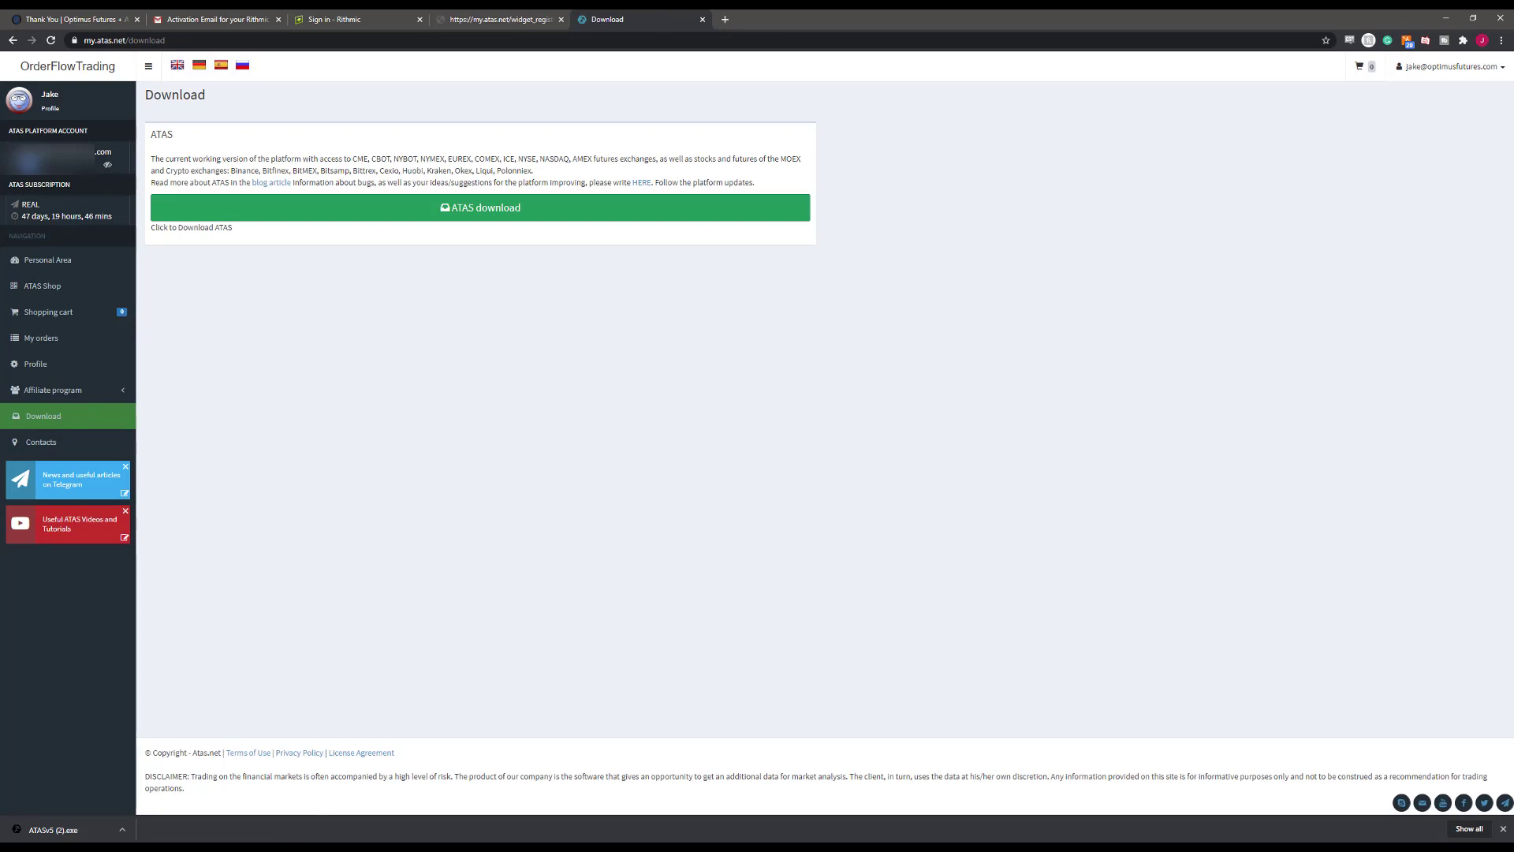
Step: Bring the Rithmic connection form back, paste the user ID as login, and keep the server on Rithmic paper trading Chicago Area
click(277, 808)
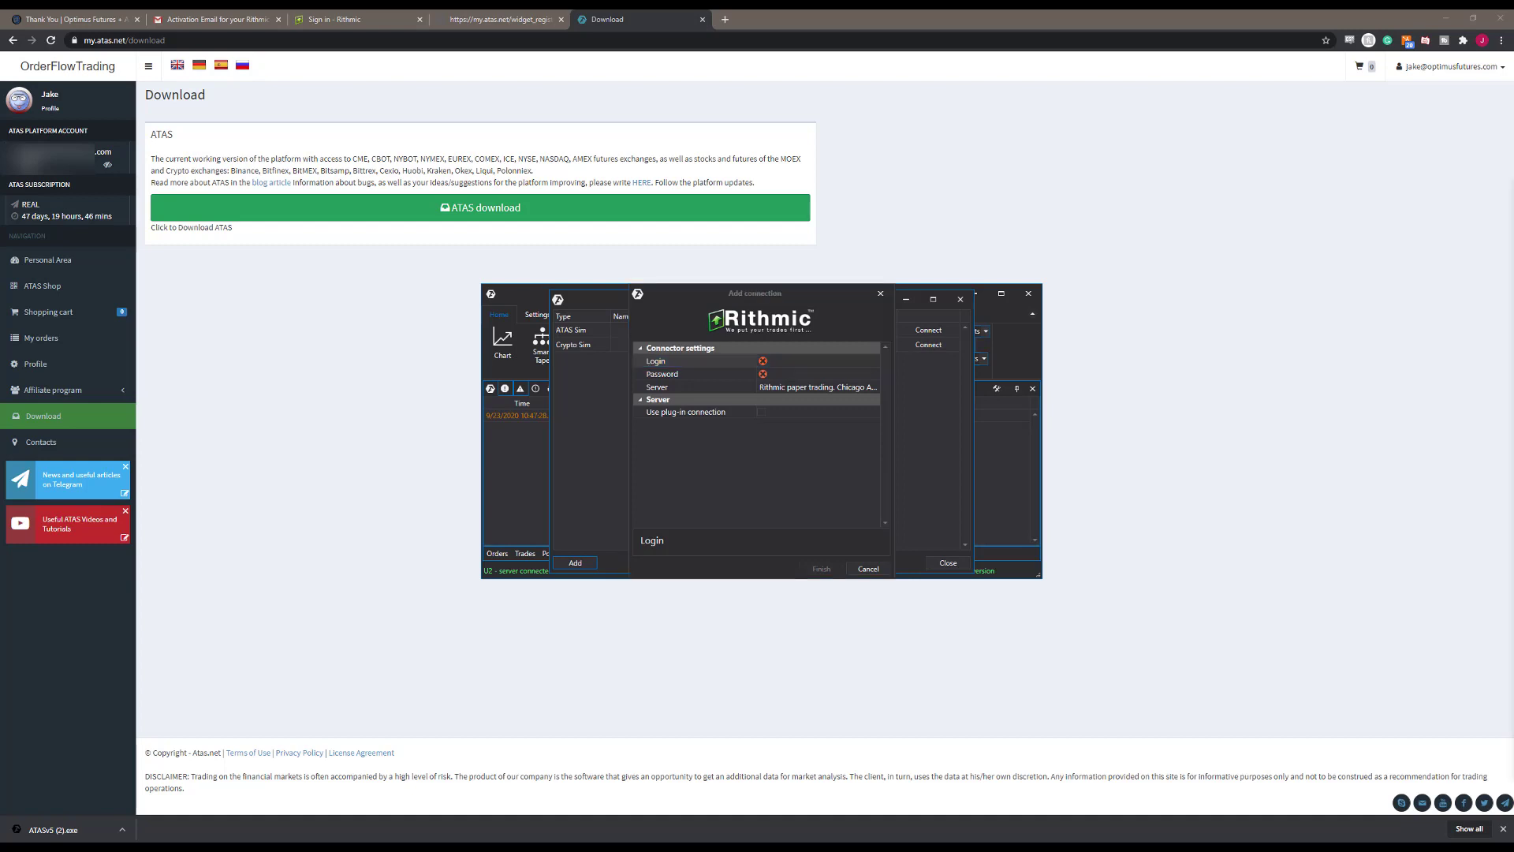
click(799, 360)
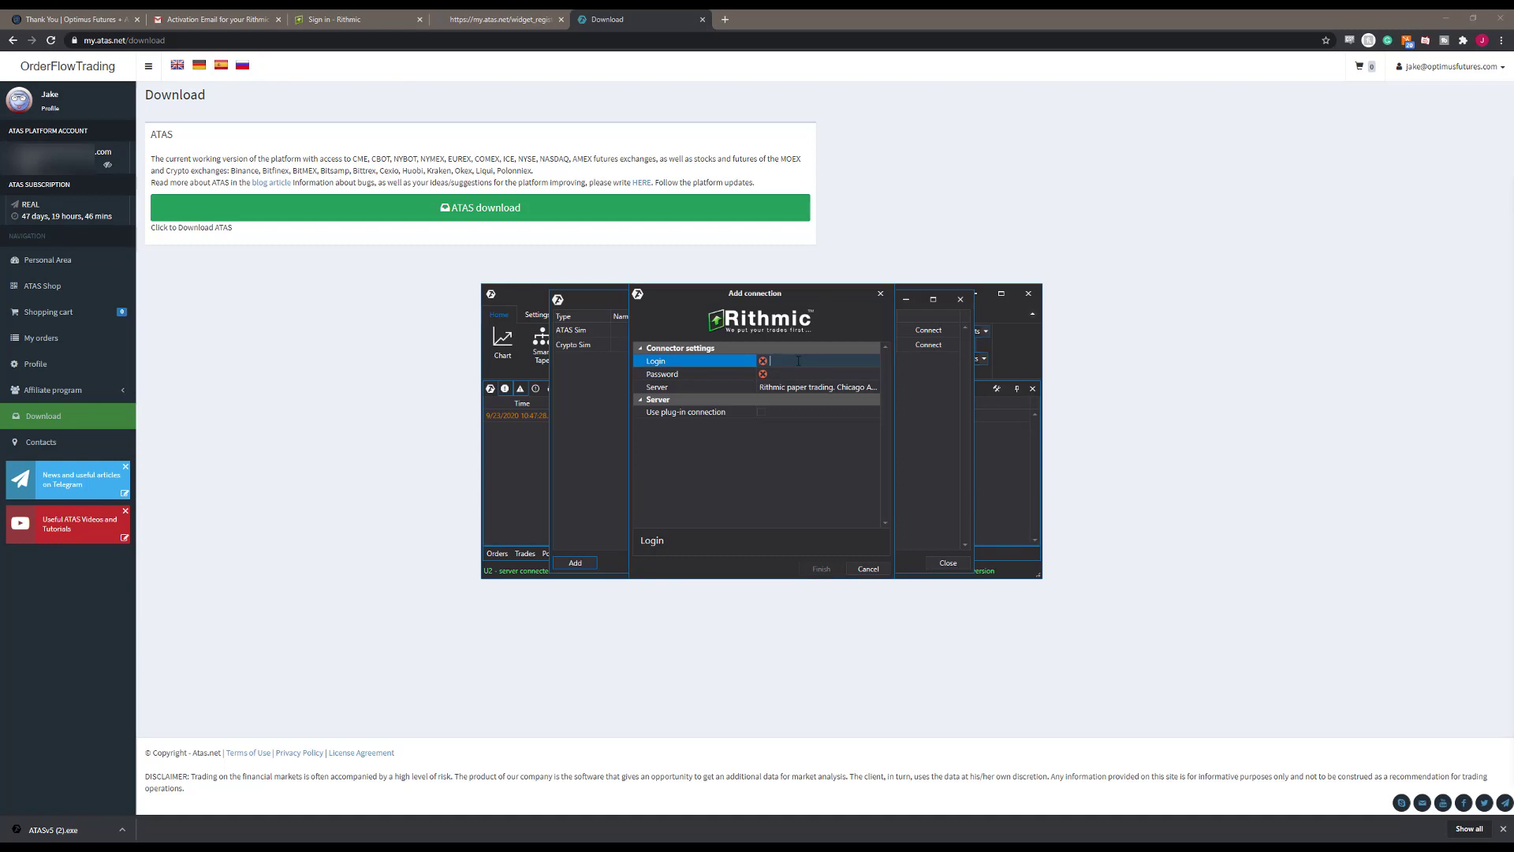
key(ctrl+v)
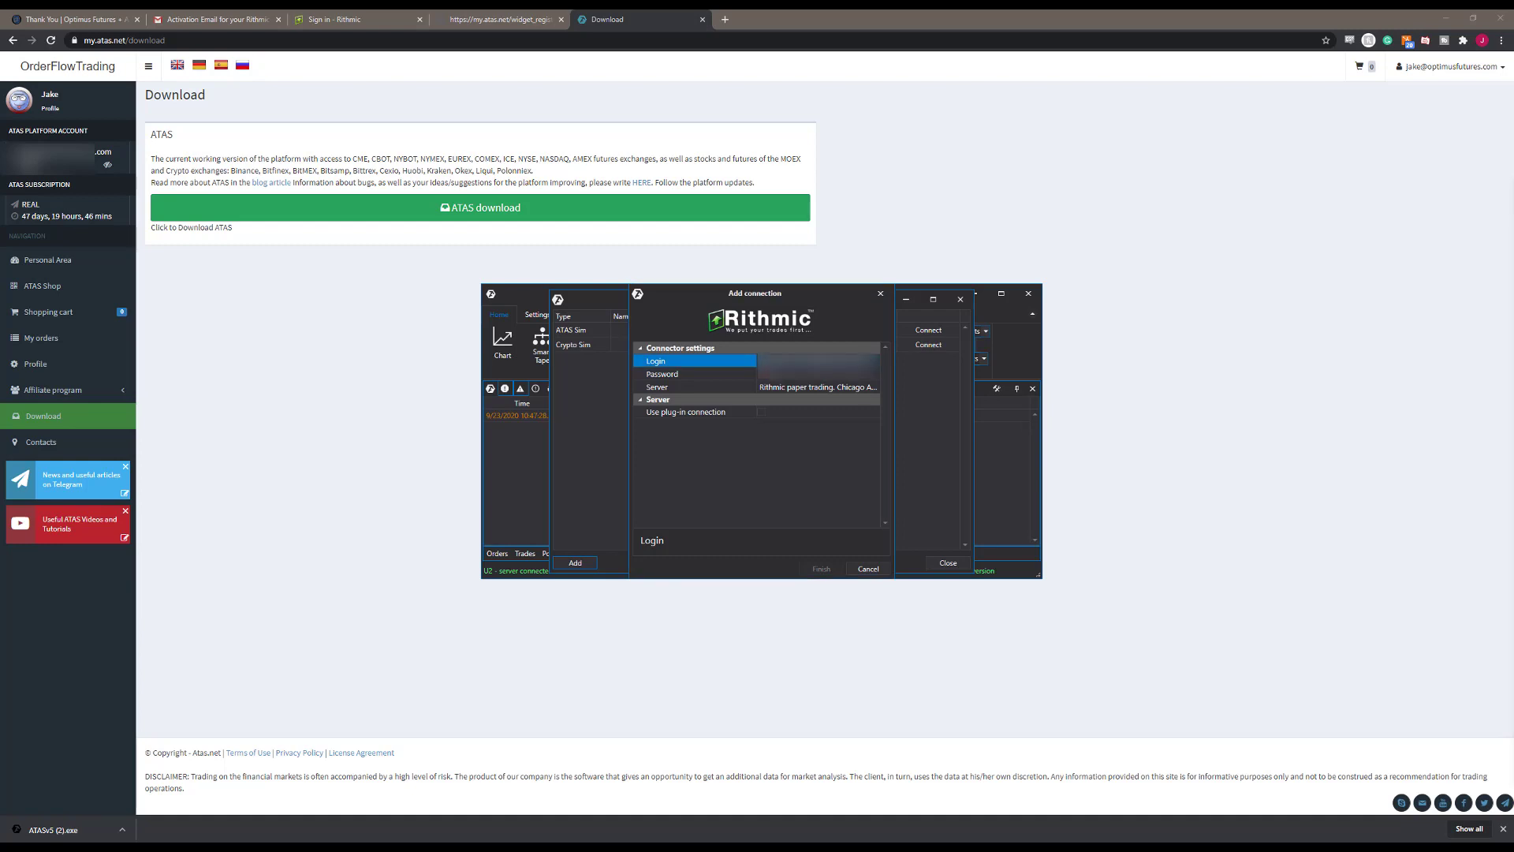
key(alt+Tab)
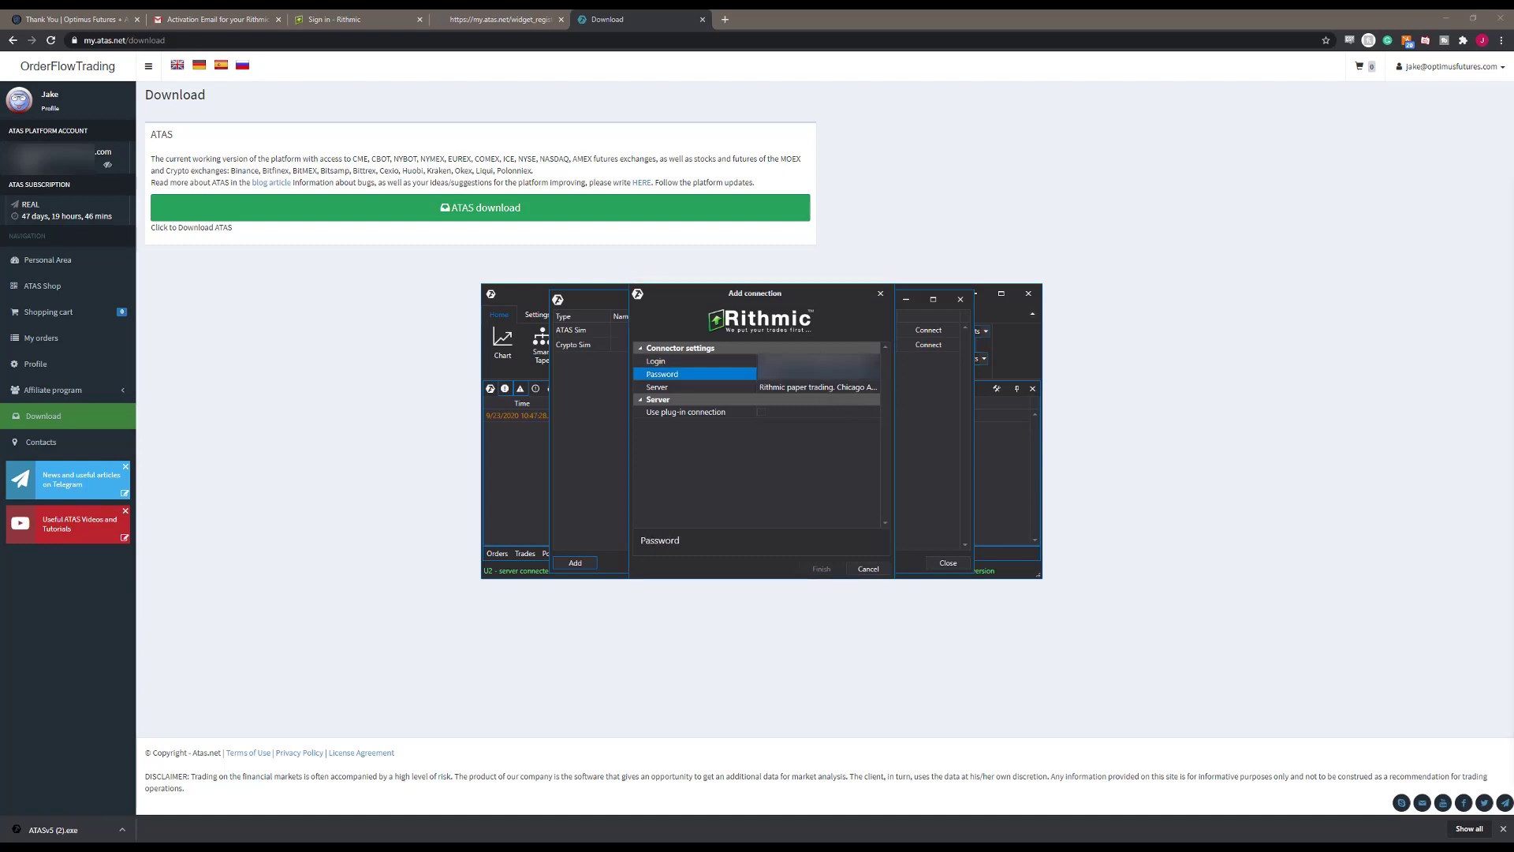
click(830, 387)
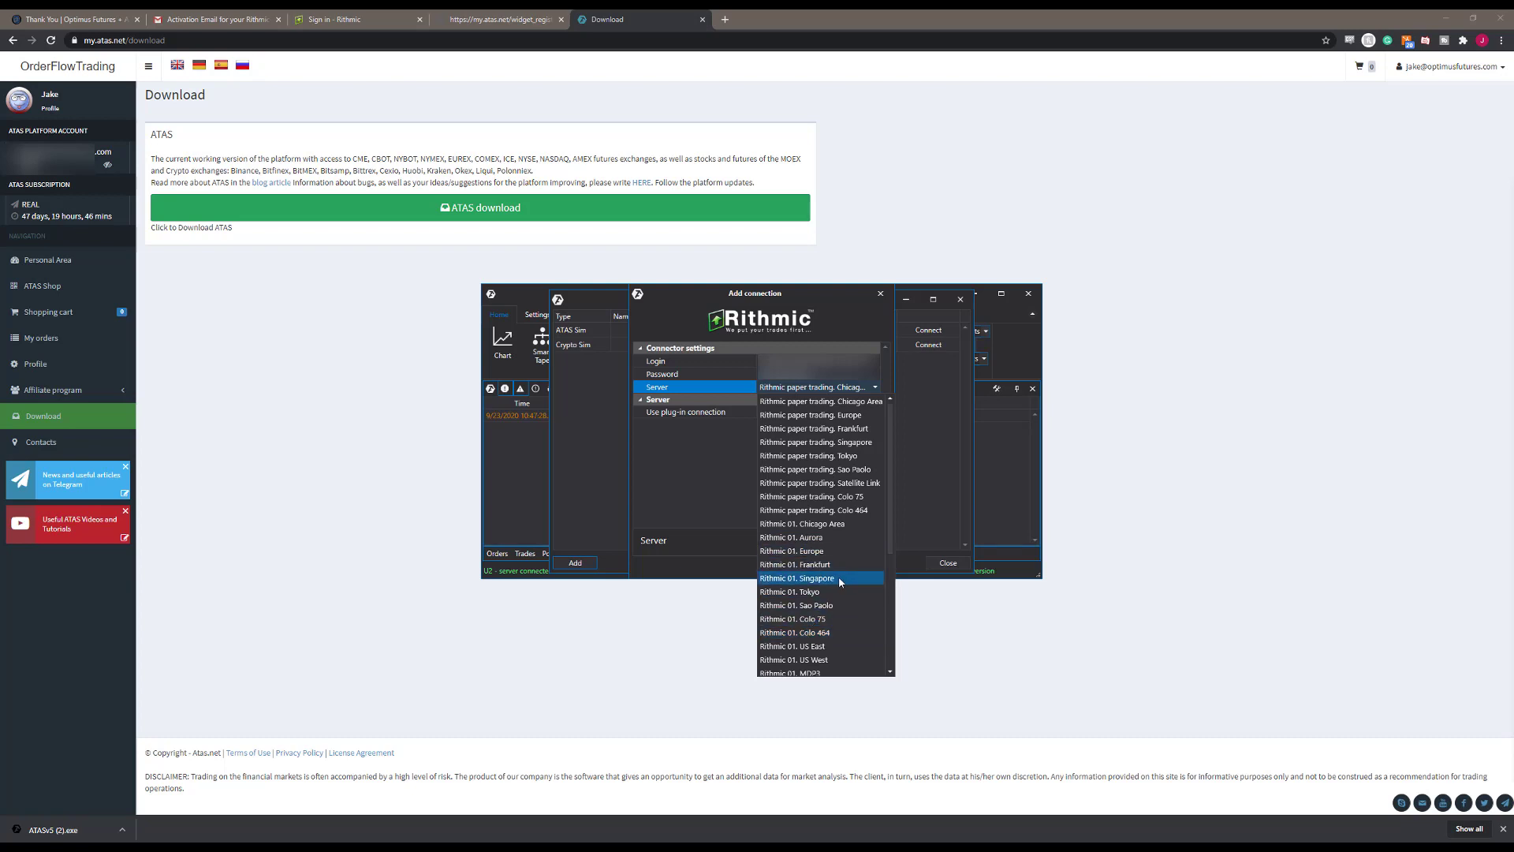
click(863, 402)
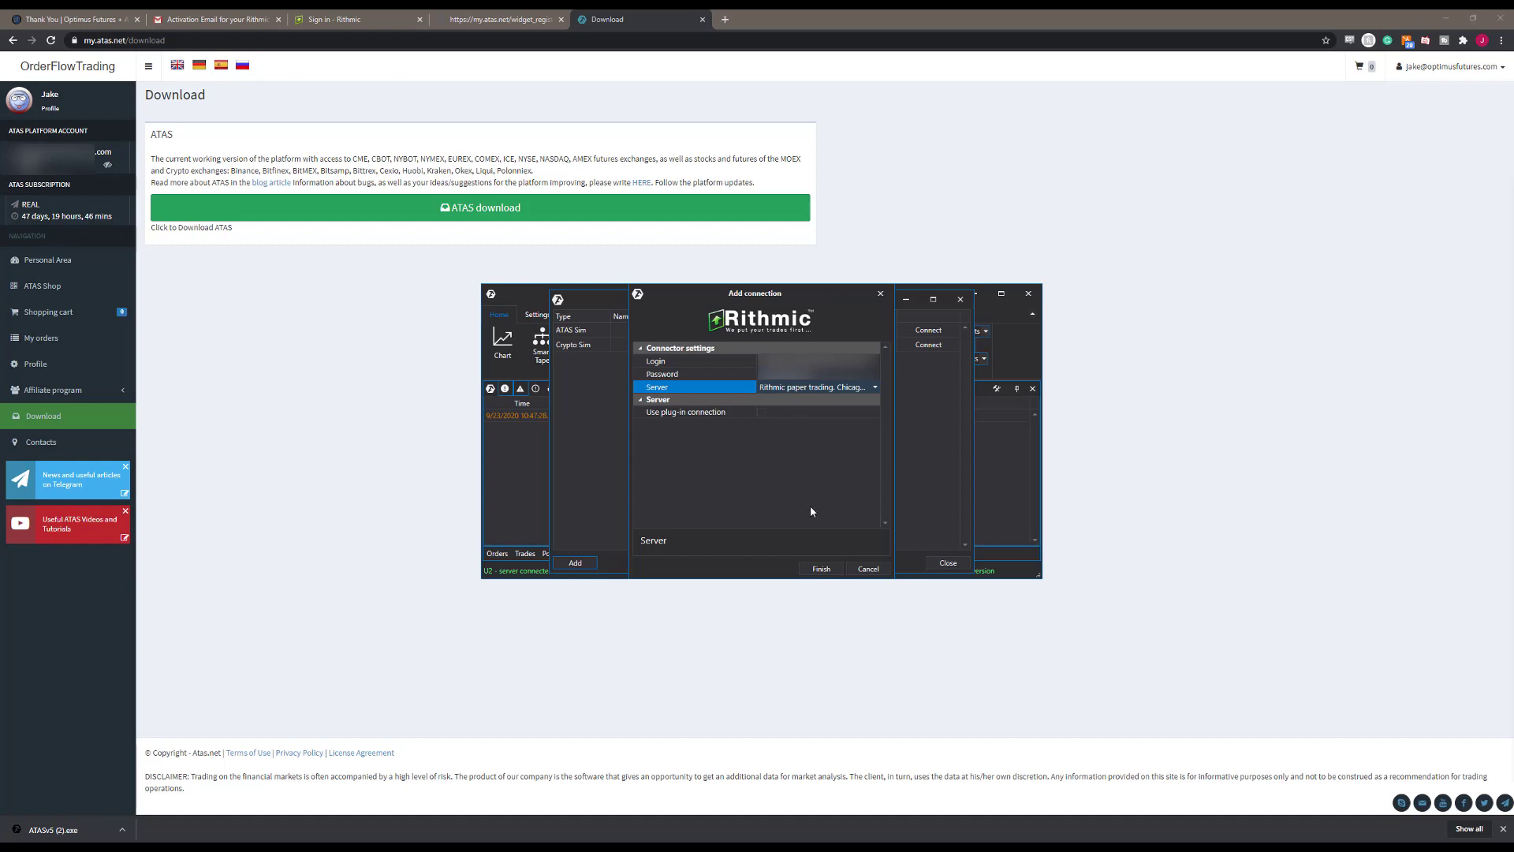
Step: Save the new Rithmic connection and turn off auto connect for Crypto Sim
click(821, 569)
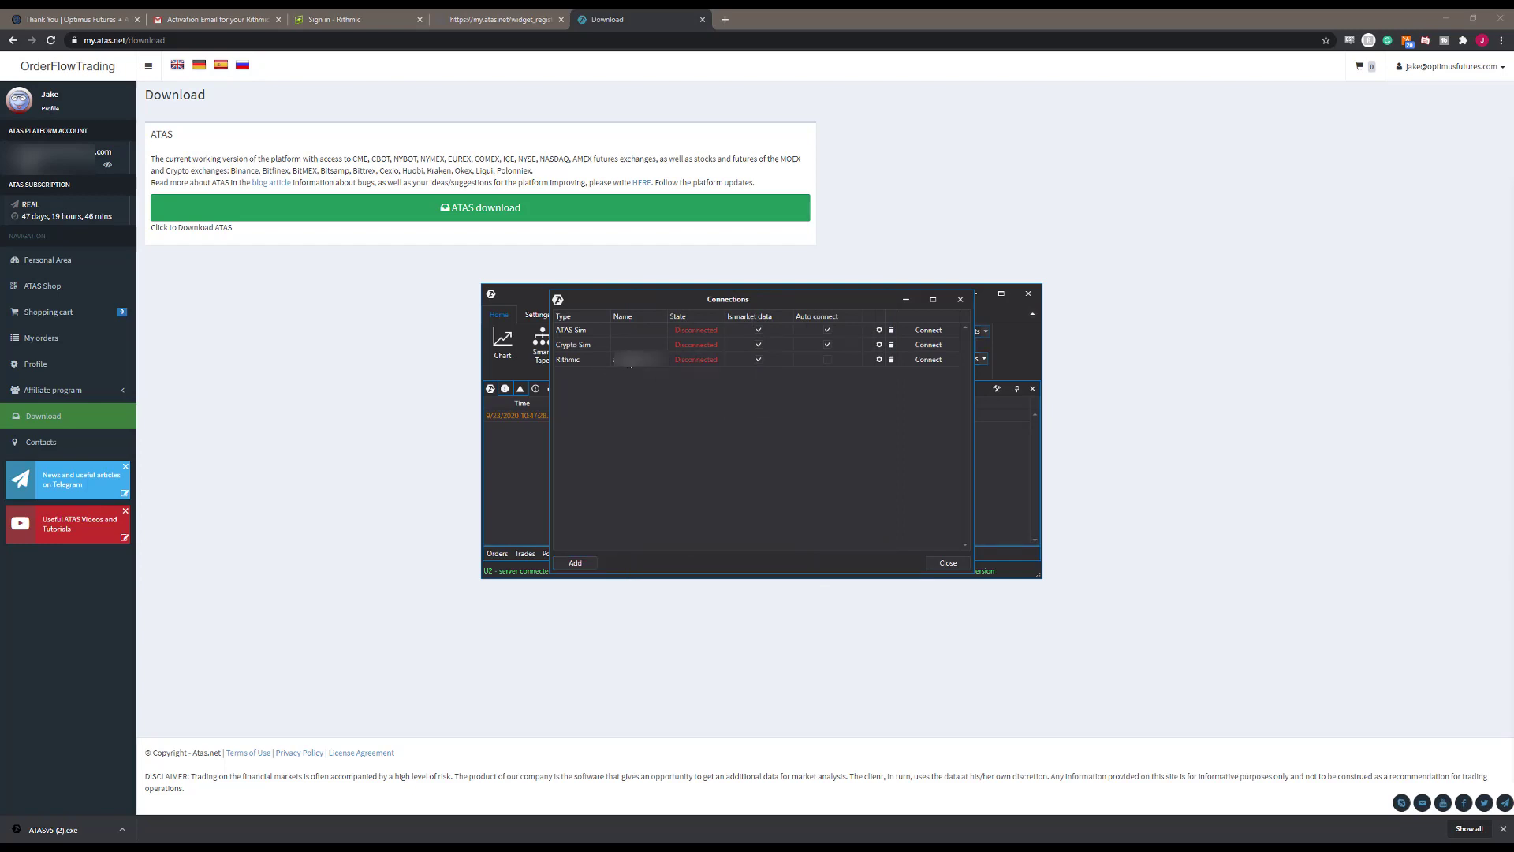
click(827, 346)
Step: Connect the Rithmic data feed and close the Connections list
click(928, 359)
click(960, 300)
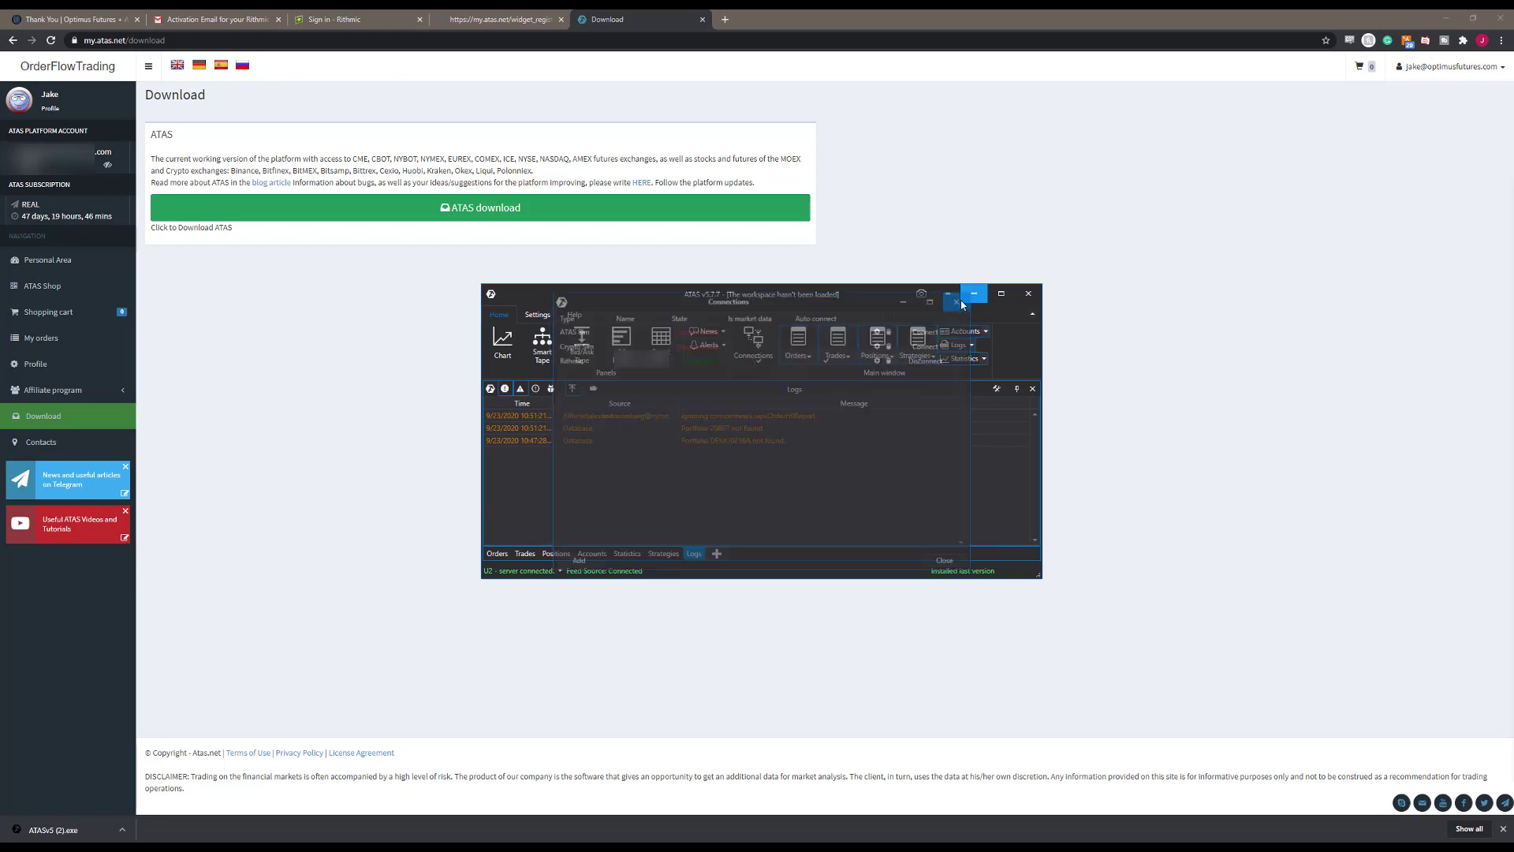